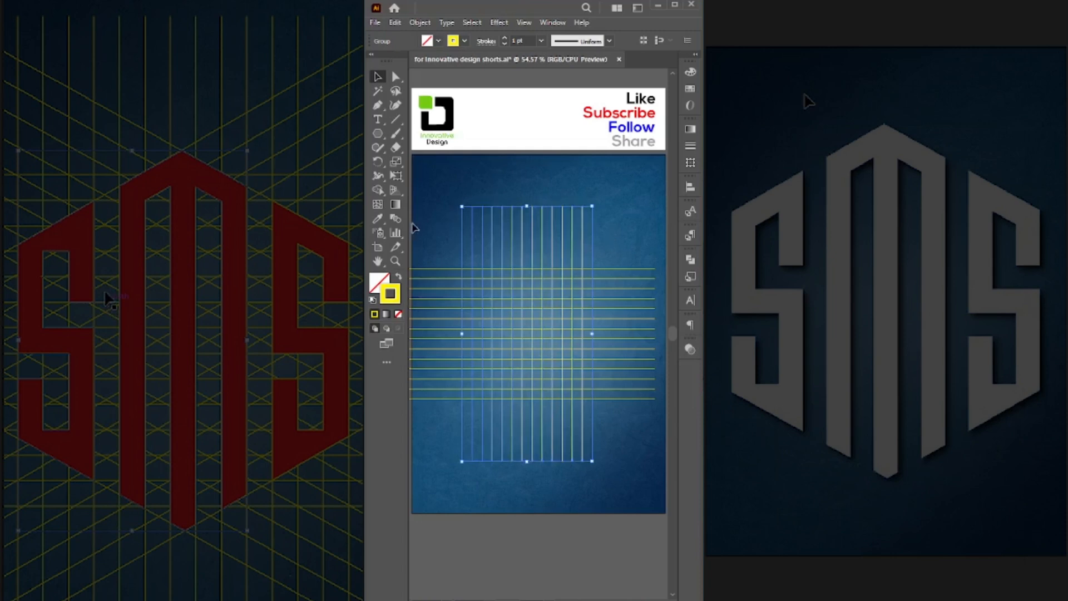
Rotate the vertical line group to form two mirrored sets of diagonal grid lines
{"action": "double_click", "coordinate": [378, 163]}
{"action": "left_click", "coordinate": [533, 353]}
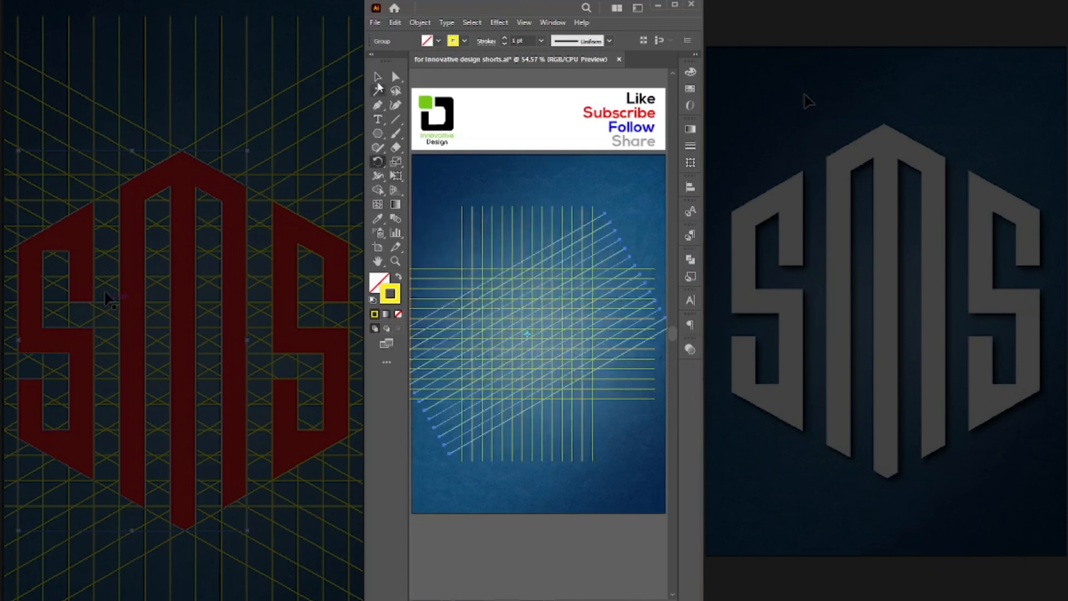
{"action": "double_click", "coordinate": [378, 162]}
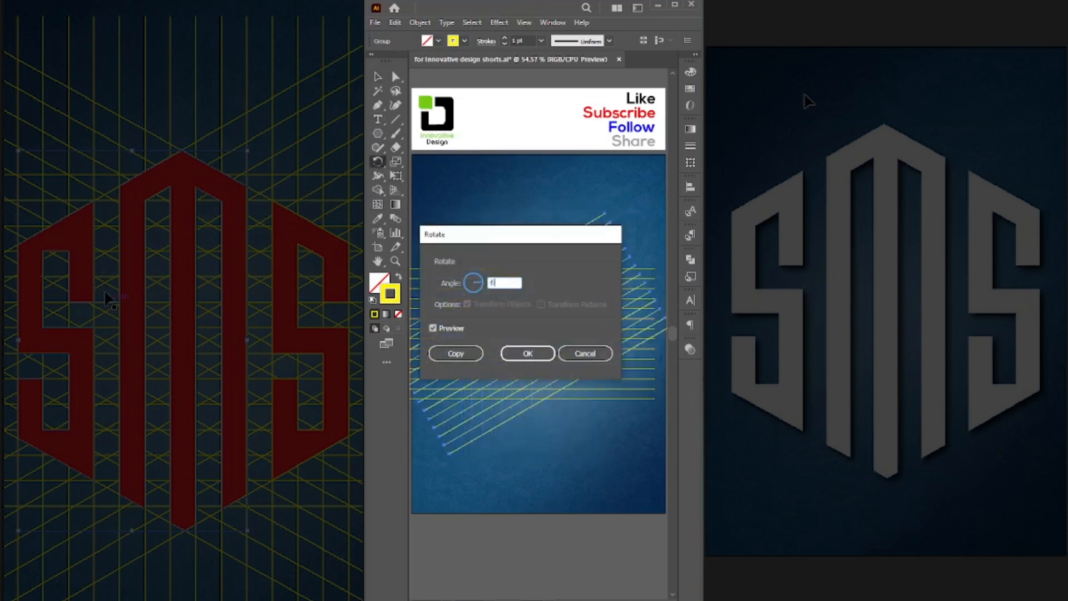
{"action": "key", "text": "Return"}
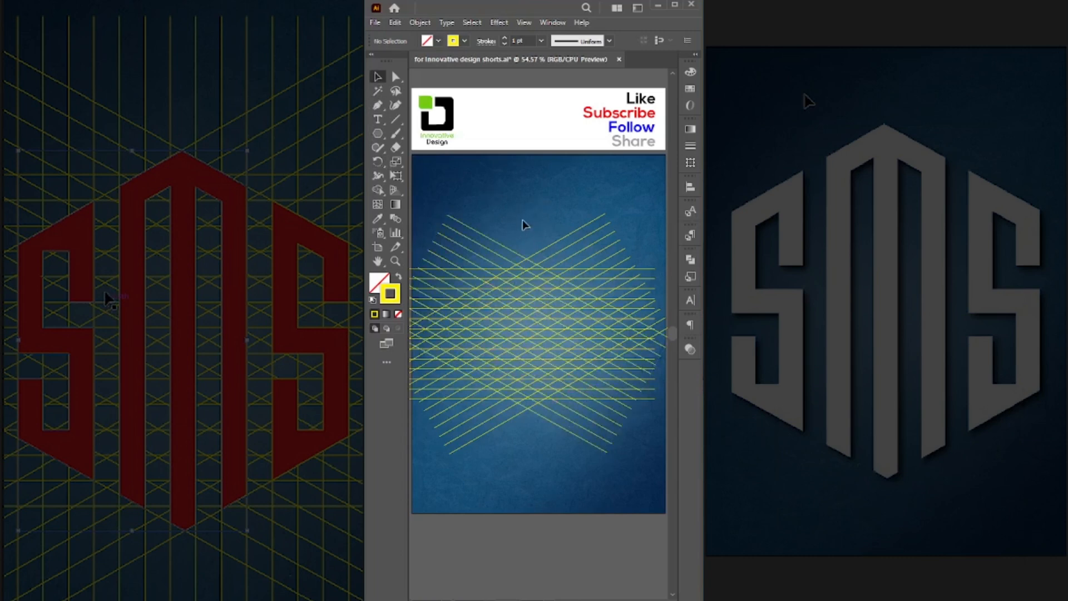
Complete the grid with a vertical line set over the diagonals and select all the grid lines
{"action": "left_click", "coordinate": [654, 274]}
{"action": "left_click_drag", "start_coordinate": [662, 277], "coordinate": [581, 429]}
{"action": "left_click", "coordinate": [586, 189]}
{"action": "left_click", "coordinate": [395, 261]}
{"action": "left_click", "coordinate": [578, 352]}
{"action": "left_click_drag", "start_coordinate": [579, 352], "coordinate": [639, 341]}
{"action": "left_click", "coordinate": [564, 348]}
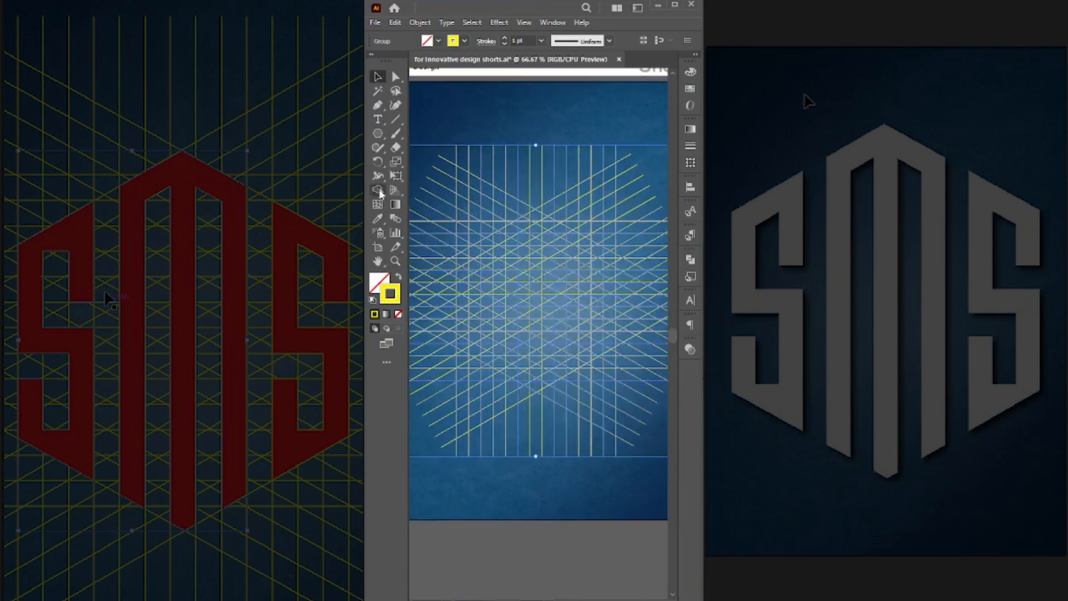
Set a red fill without stroke and merge grid cells with Shape Builder into a central three-legged letter M
{"action": "left_click", "coordinate": [428, 41]}
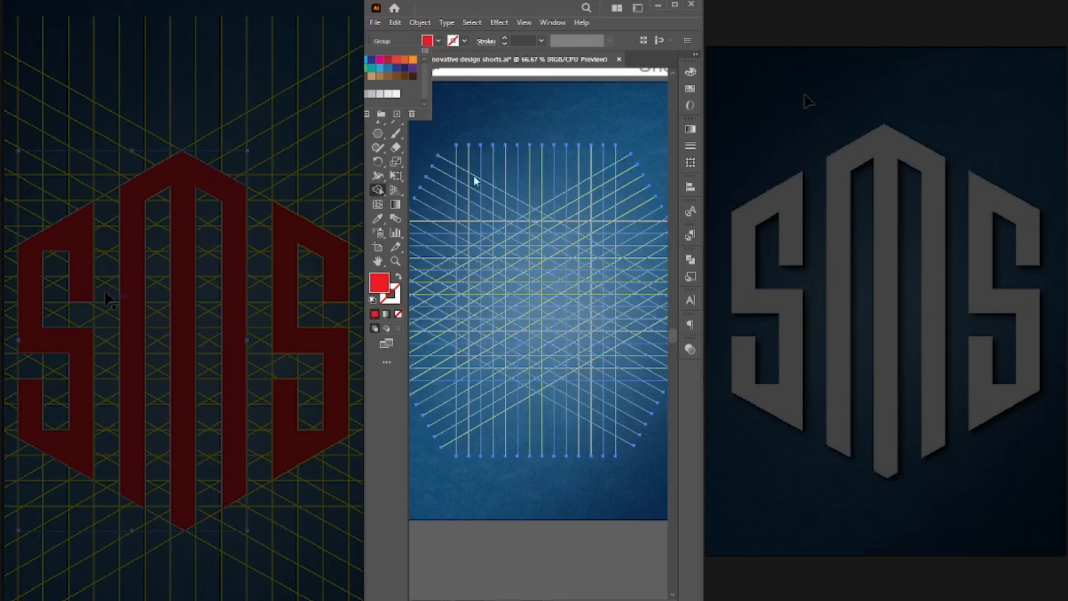
{"action": "mouse_move", "coordinate": [535, 213]}
{"action": "left_mouse_down"}
{"action": "mouse_move", "coordinate": [538, 383]}
{"action": "mouse_move", "coordinate": [543, 346]}
{"action": "left_mouse_up"}
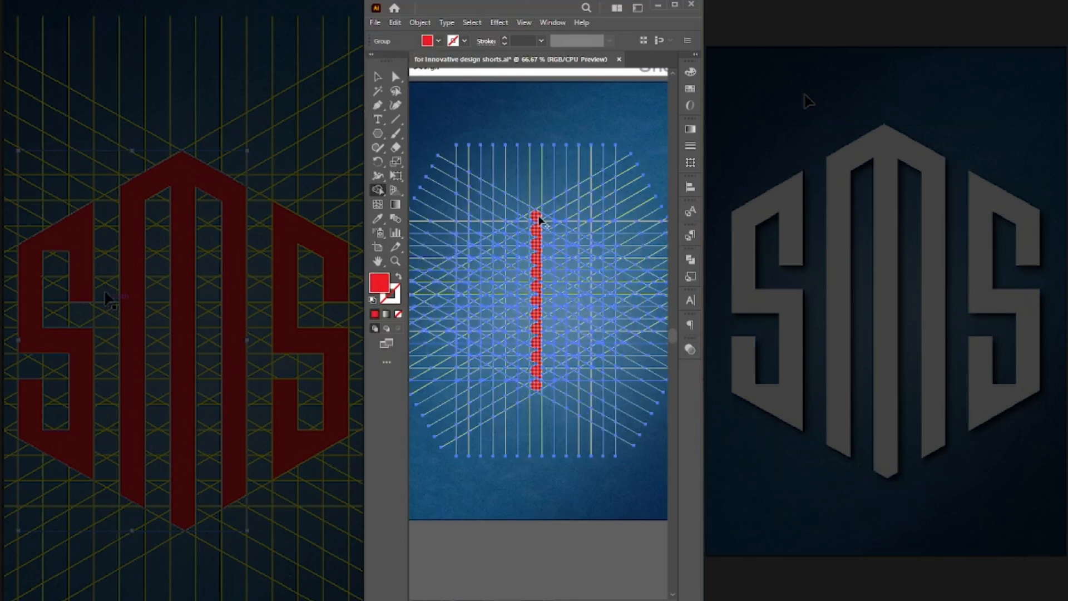
{"action": "scroll", "coordinate": [540, 219], "scroll_direction": "up", "scroll_amount": 1}
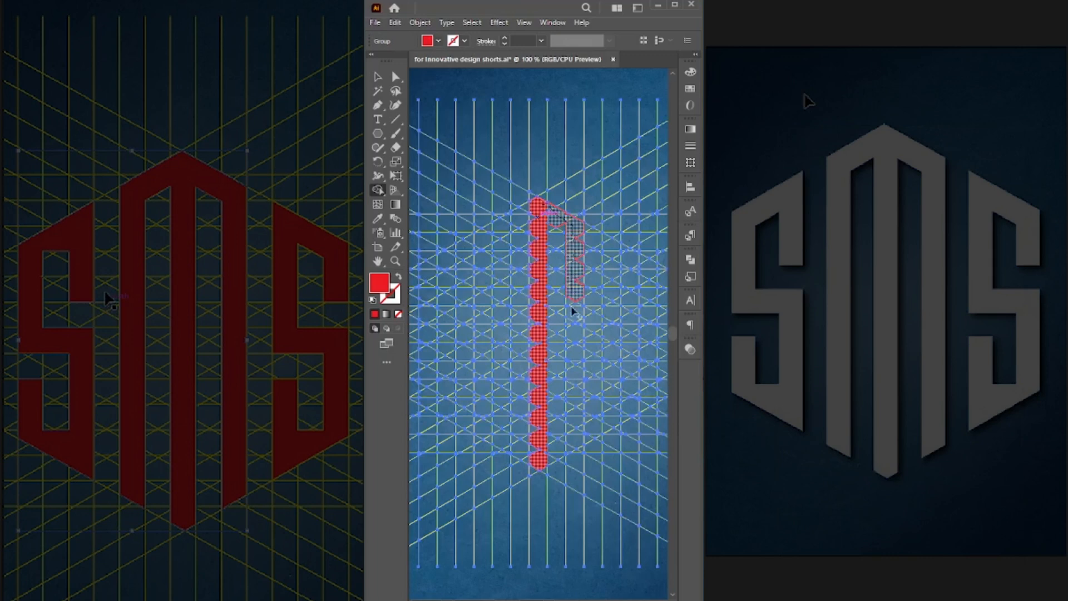
{"action": "left_click_drag", "start_coordinate": [576, 436], "coordinate": [575, 430]}
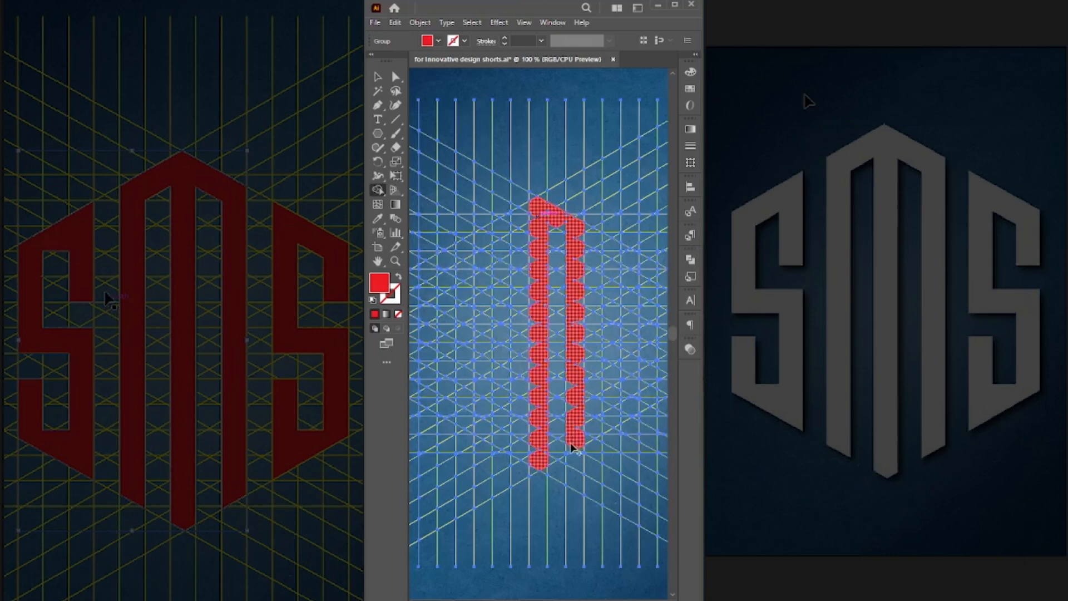
{"action": "left_click", "coordinate": [499, 226]}
{"action": "left_click_drag", "start_coordinate": [504, 442], "coordinate": [507, 445]}
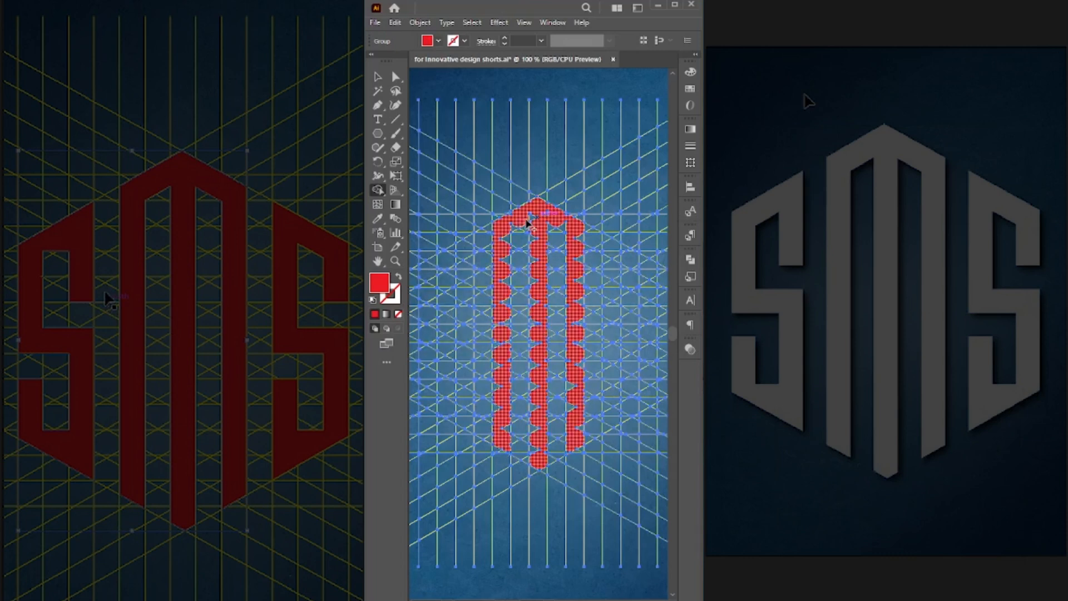
Merge grid cells on the left side of the M into a rough angular letter S
{"action": "left_click_drag", "start_coordinate": [632, 282], "coordinate": [674, 276]}
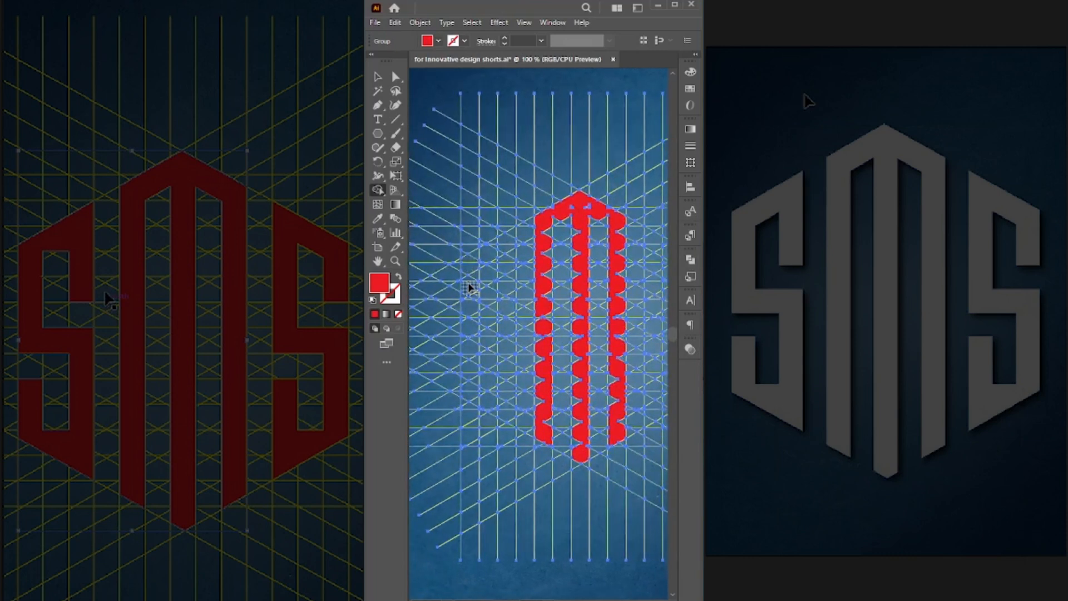
{"action": "mouse_move", "coordinate": [468, 272]}
{"action": "left_mouse_down"}
{"action": "mouse_move", "coordinate": [471, 308]}
{"action": "mouse_move", "coordinate": [471, 279]}
{"action": "mouse_move", "coordinate": [499, 252]}
{"action": "mouse_move", "coordinate": [506, 289]}
{"action": "mouse_move", "coordinate": [494, 260]}
{"action": "left_mouse_up"}
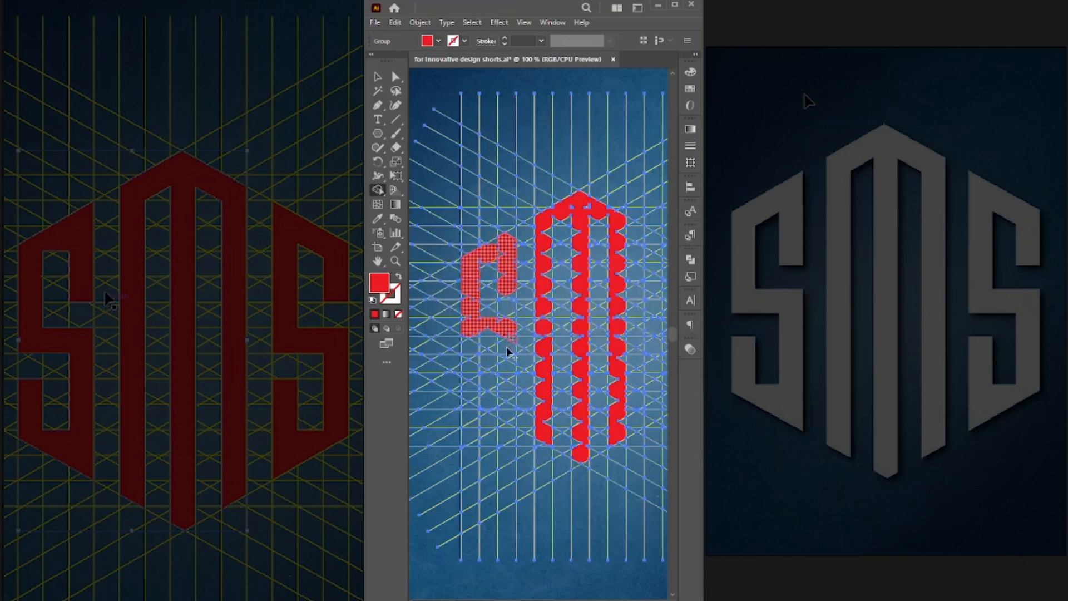
{"action": "left_click_drag", "start_coordinate": [509, 412], "coordinate": [508, 423]}
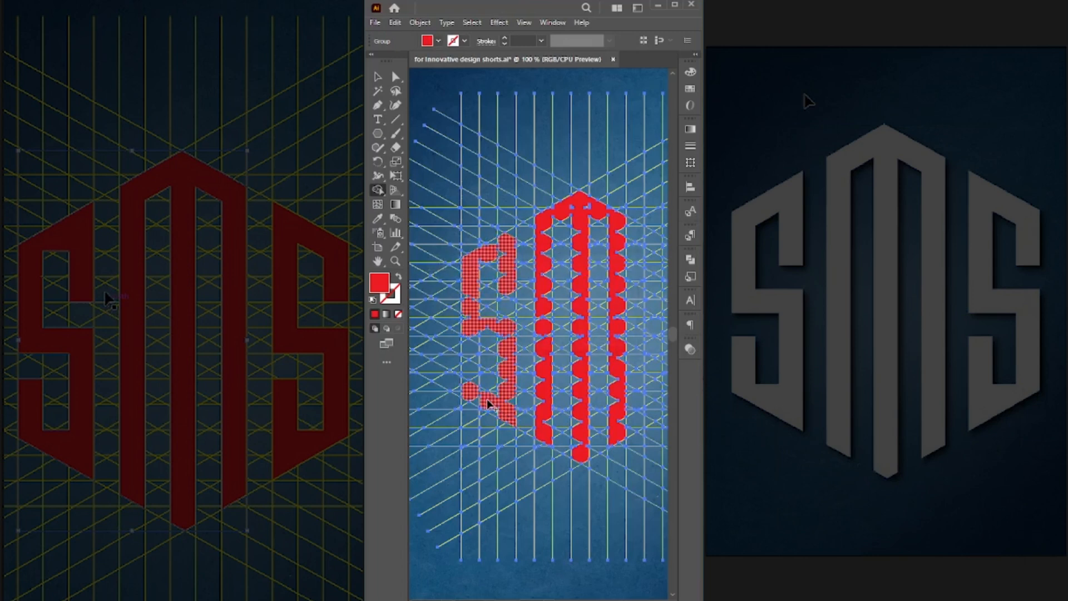
{"action": "left_click_drag", "start_coordinate": [467, 363], "coordinate": [471, 375]}
Merge grid cells on the right side of the M into a second rough letter S
{"action": "left_click_drag", "start_coordinate": [589, 336], "coordinate": [523, 333]}
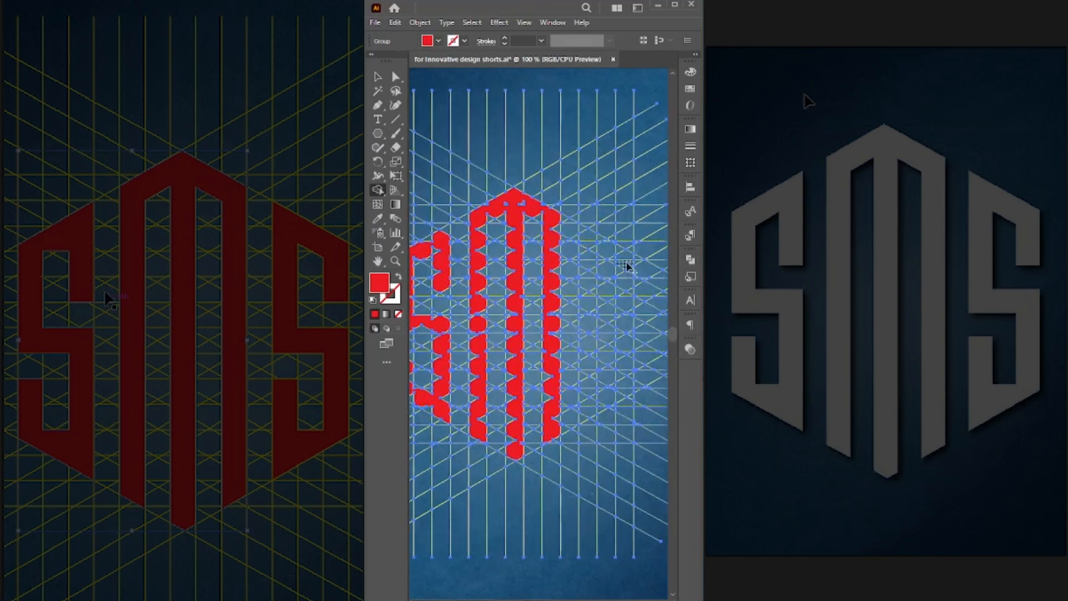
{"action": "left_click_drag", "start_coordinate": [625, 262], "coordinate": [626, 288]}
{"action": "left_click_drag", "start_coordinate": [585, 238], "coordinate": [585, 241]}
{"action": "mouse_move", "coordinate": [589, 305]}
{"action": "left_mouse_down"}
{"action": "mouse_move", "coordinate": [588, 327]}
{"action": "mouse_move", "coordinate": [625, 328]}
{"action": "left_mouse_up"}
{"action": "mouse_move", "coordinate": [622, 387]}
{"action": "left_mouse_down"}
{"action": "mouse_move", "coordinate": [592, 410]}
{"action": "mouse_move", "coordinate": [585, 361]}
{"action": "mouse_move", "coordinate": [596, 361]}
{"action": "left_mouse_up"}
Merge the leftover grid fragments into the upper half and middle bar of the left S for straight edges
{"action": "left_click_drag", "start_coordinate": [554, 327], "coordinate": [617, 336]}
{"action": "key", "text": "z"}
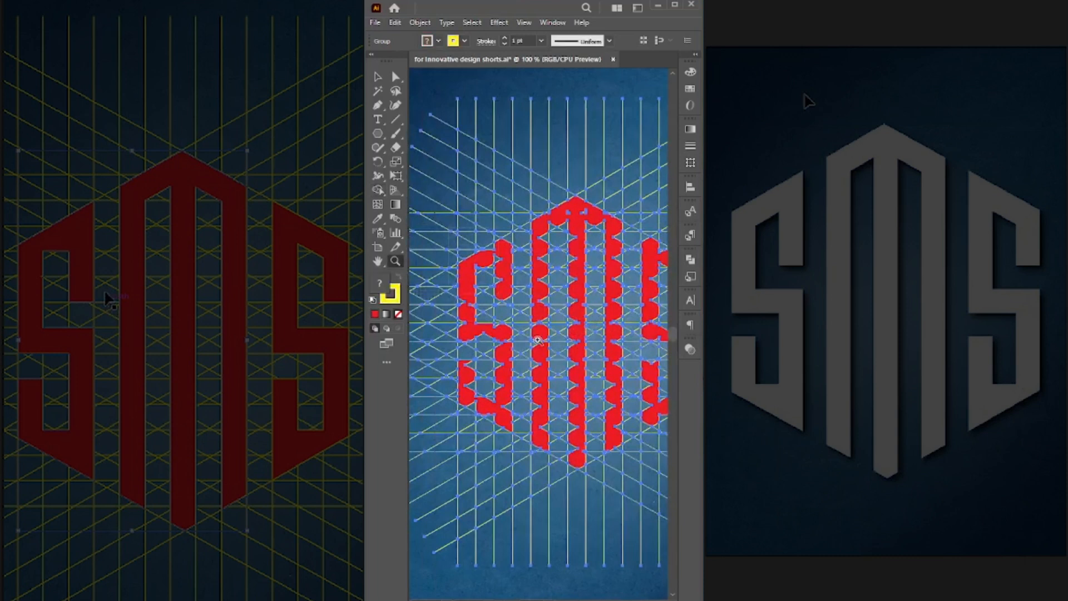
{"action": "left_click", "coordinate": [469, 231]}
{"action": "mouse_move", "coordinate": [539, 182]}
{"action": "left_mouse_down"}
{"action": "mouse_move", "coordinate": [562, 222]}
{"action": "mouse_move", "coordinate": [504, 244]}
{"action": "mouse_move", "coordinate": [561, 245]}
{"action": "mouse_move", "coordinate": [572, 268]}
{"action": "mouse_move", "coordinate": [564, 318]}
{"action": "left_mouse_up"}
{"action": "left_click_drag", "start_coordinate": [584, 353], "coordinate": [595, 342]}
{"action": "left_click_drag", "start_coordinate": [453, 316], "coordinate": [449, 416]}
{"action": "mouse_move", "coordinate": [482, 344]}
{"action": "left_mouse_down"}
{"action": "mouse_move", "coordinate": [478, 406]}
{"action": "mouse_move", "coordinate": [497, 426]}
{"action": "left_mouse_up"}
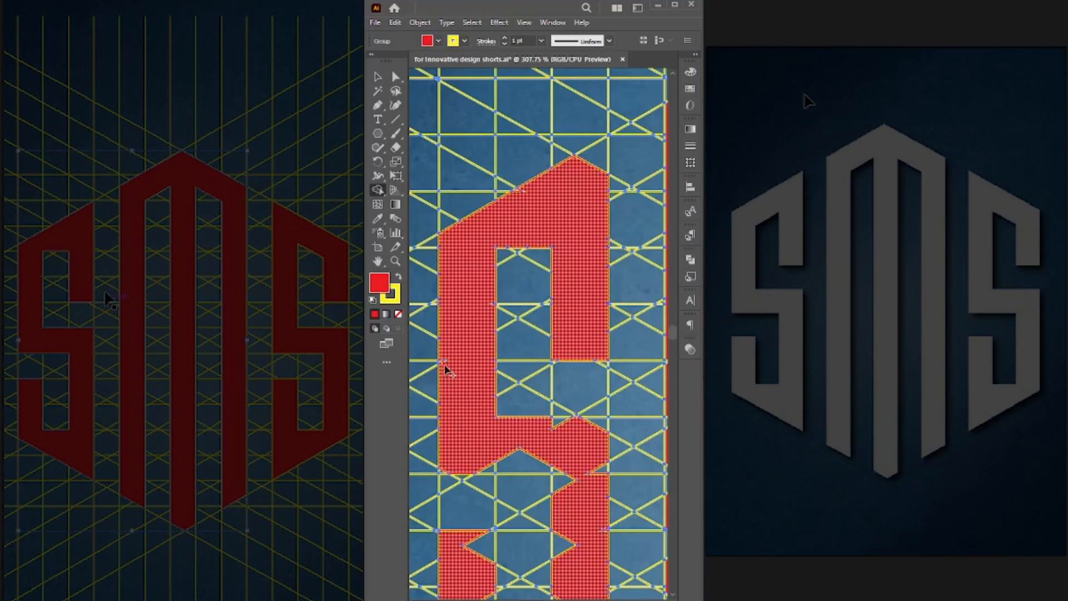
{"action": "scroll", "coordinate": [465, 366], "scroll_direction": "down", "scroll_amount": 2}
{"action": "left_click_drag", "start_coordinate": [482, 341], "coordinate": [493, 329]}
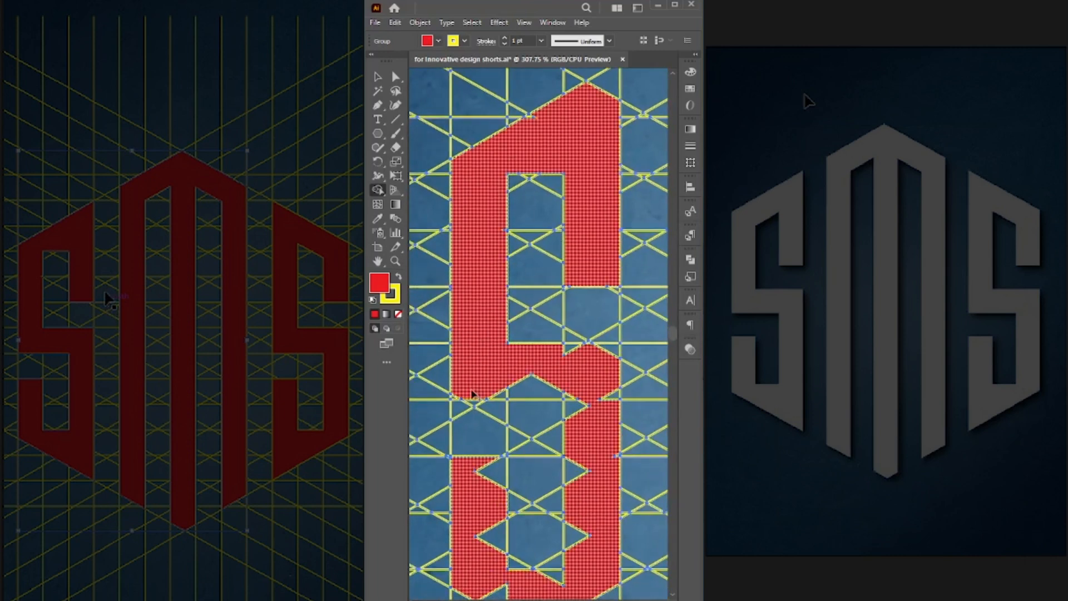
{"action": "mouse_move", "coordinate": [562, 387]}
{"action": "left_mouse_down"}
{"action": "mouse_move", "coordinate": [553, 362]}
{"action": "mouse_move", "coordinate": [573, 353]}
{"action": "mouse_move", "coordinate": [611, 382]}
{"action": "left_mouse_up"}
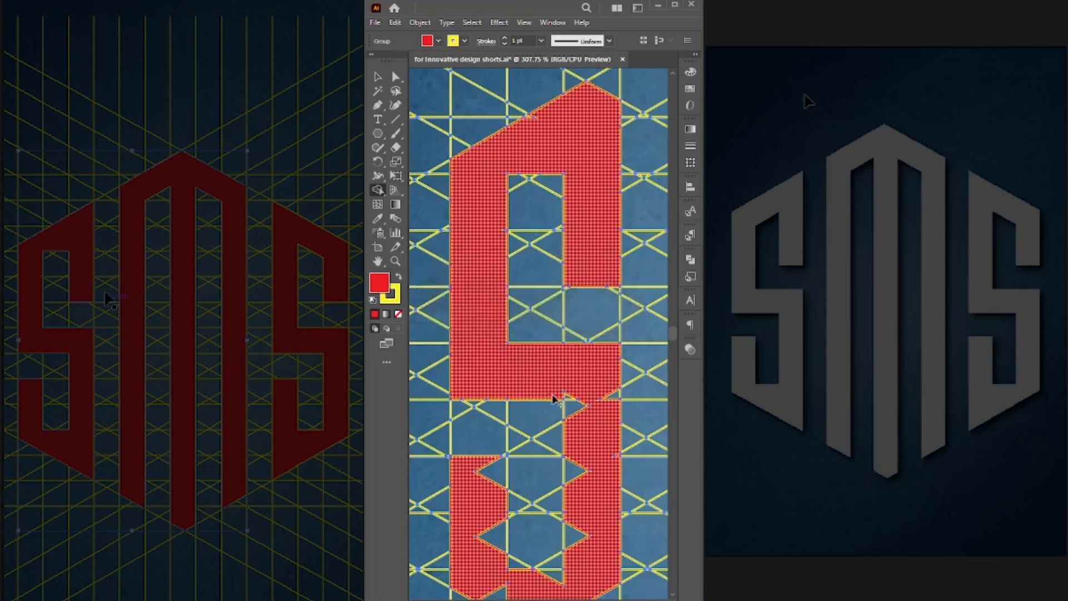
Merge the leftover fragments into the lower half of the left S, including its slanted base and short arm
{"action": "left_click_drag", "start_coordinate": [620, 470], "coordinate": [607, 316]}
{"action": "left_click_drag", "start_coordinate": [606, 404], "coordinate": [609, 442]}
{"action": "left_click_drag", "start_coordinate": [589, 485], "coordinate": [535, 469]}
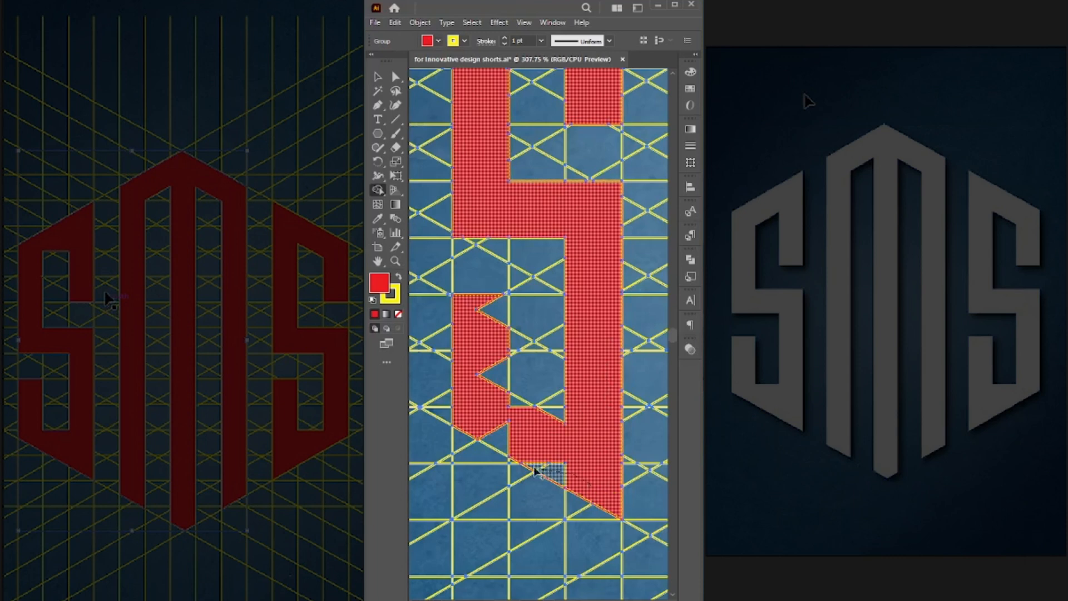
{"action": "left_click_drag", "start_coordinate": [477, 413], "coordinate": [478, 415]}
{"action": "left_click_drag", "start_coordinate": [547, 420], "coordinate": [556, 412]}
{"action": "left_click_drag", "start_coordinate": [483, 420], "coordinate": [497, 310]}
Merge the notched fragments along the upper and middle part of the M's left leg
{"action": "left_click_drag", "start_coordinate": [603, 300], "coordinate": [574, 470]}
{"action": "left_click_drag", "start_coordinate": [577, 180], "coordinate": [534, 281]}
{"action": "mouse_move", "coordinate": [542, 192]}
{"action": "left_mouse_down"}
{"action": "mouse_move", "coordinate": [539, 285]}
{"action": "mouse_move", "coordinate": [452, 197]}
{"action": "mouse_move", "coordinate": [434, 291]}
{"action": "left_mouse_up"}
{"action": "left_click_drag", "start_coordinate": [521, 489], "coordinate": [522, 489]}
{"action": "left_click_drag", "start_coordinate": [502, 550], "coordinate": [503, 552]}
{"action": "left_click_drag", "start_coordinate": [495, 387], "coordinate": [500, 376]}
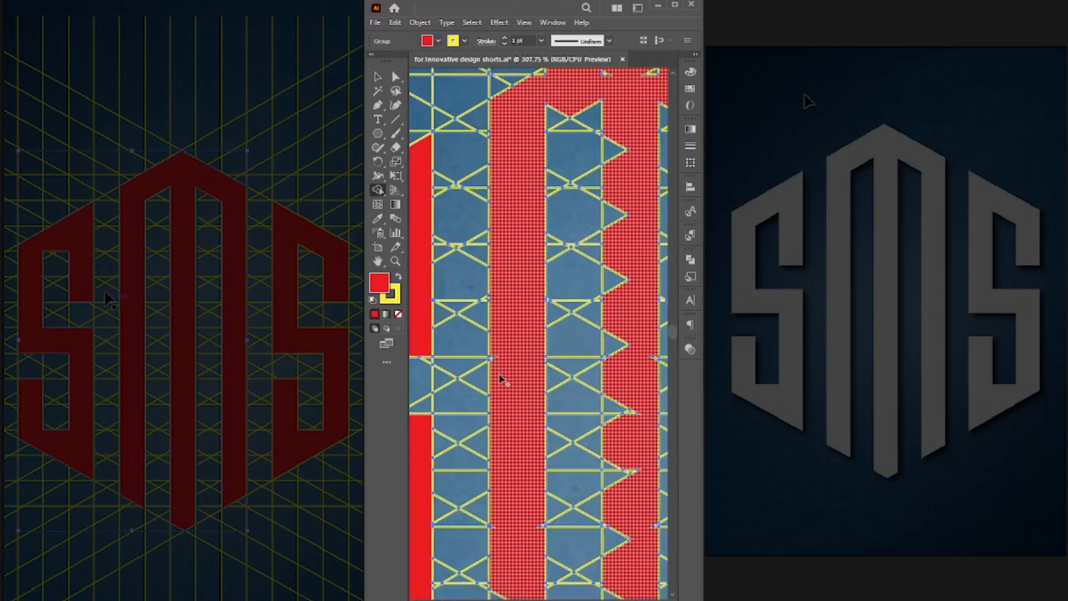
{"action": "left_click_drag", "start_coordinate": [531, 430], "coordinate": [534, 379]}
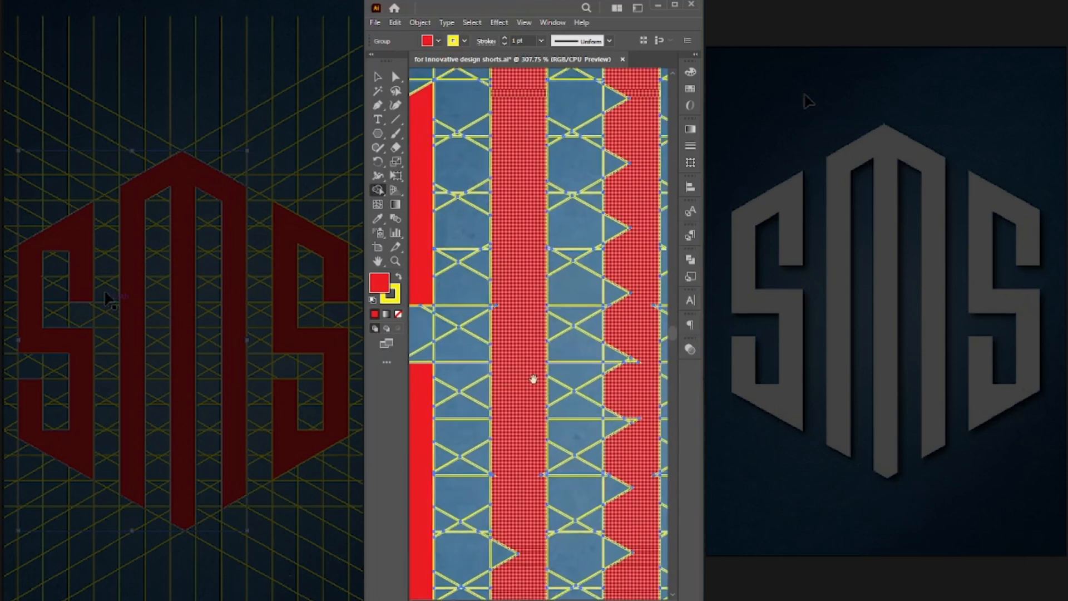
{"action": "scroll", "coordinate": [533, 376], "scroll_direction": "left", "scroll_amount": 3}
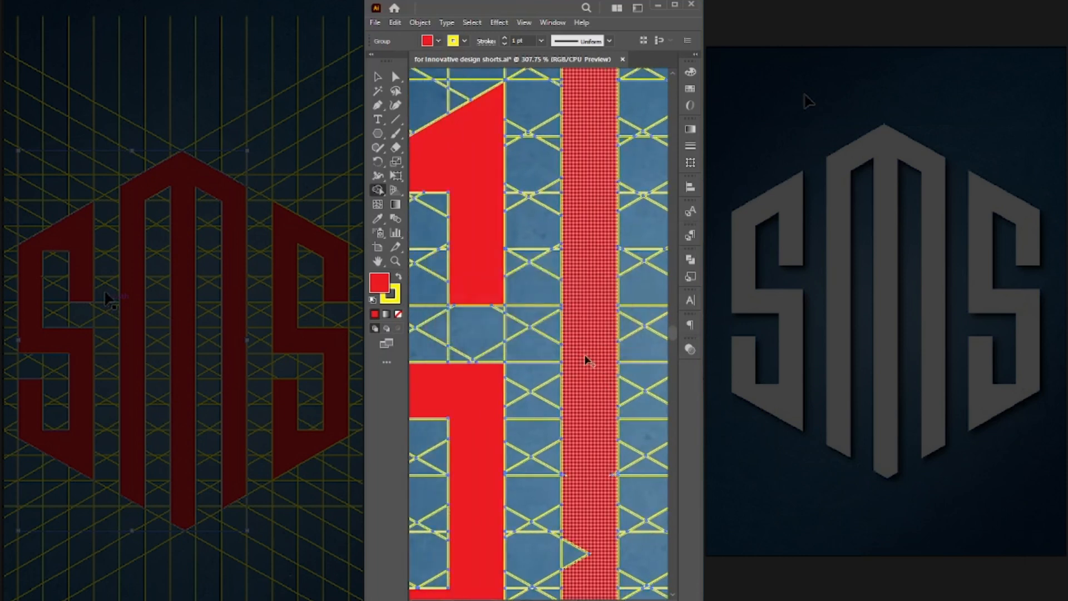
{"action": "scroll", "coordinate": [562, 359], "scroll_direction": "down", "scroll_amount": 6}
{"action": "scroll", "coordinate": [539, 362], "scroll_direction": "right", "scroll_amount": 1}
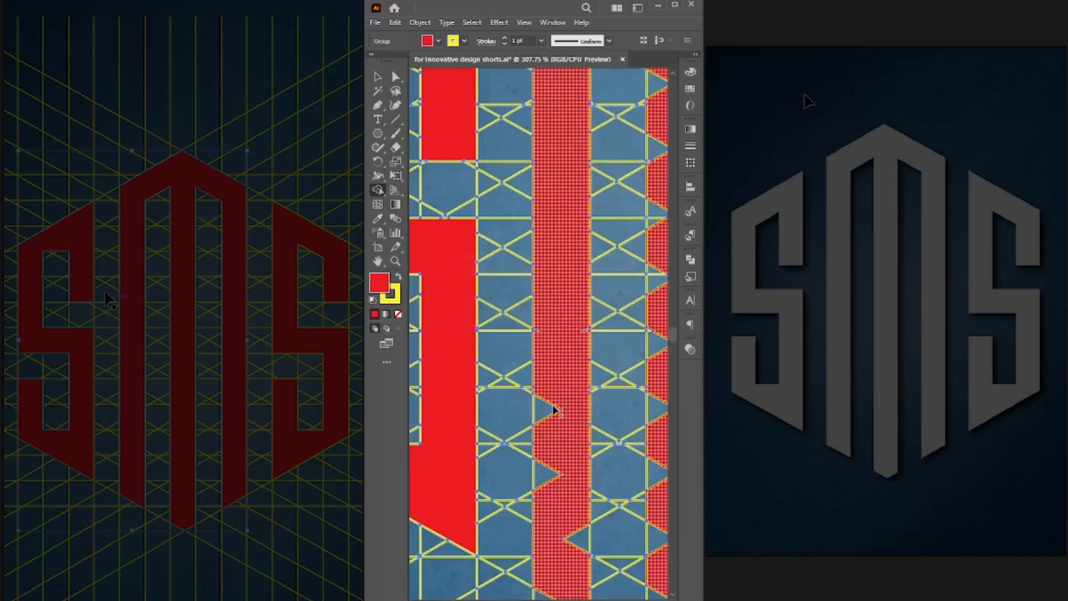
{"action": "left_click", "coordinate": [585, 329], "text": "alt"}
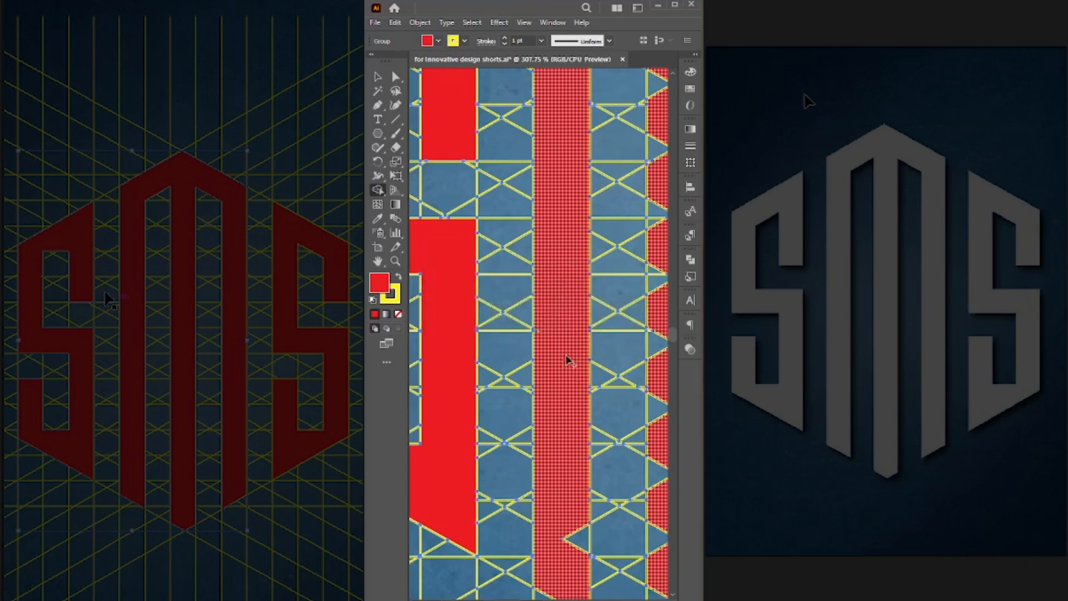
Merge the remaining fragments of the M's left leg from its shoulder down to the slanted foot
{"action": "scroll", "coordinate": [556, 360], "scroll_direction": "left", "scroll_amount": 5}
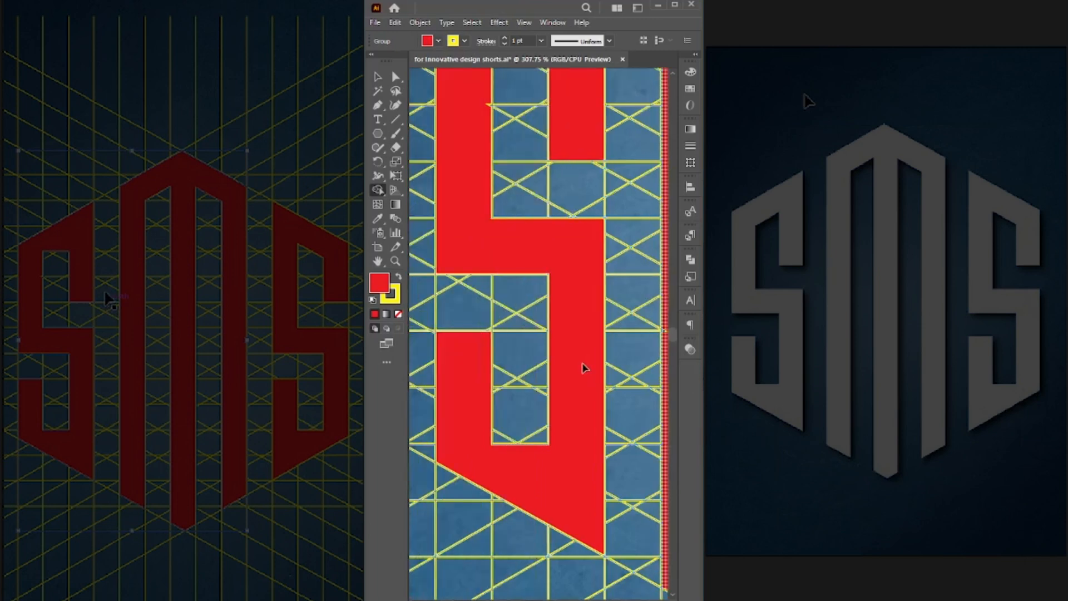
{"action": "scroll", "coordinate": [581, 364], "scroll_direction": "right", "scroll_amount": 9}
{"action": "scroll", "coordinate": [509, 357], "scroll_direction": "up", "scroll_amount": 1}
{"action": "scroll", "coordinate": [509, 360], "scroll_direction": "up", "scroll_amount": 1}
{"action": "left_click_drag", "start_coordinate": [516, 186], "coordinate": [484, 553]}
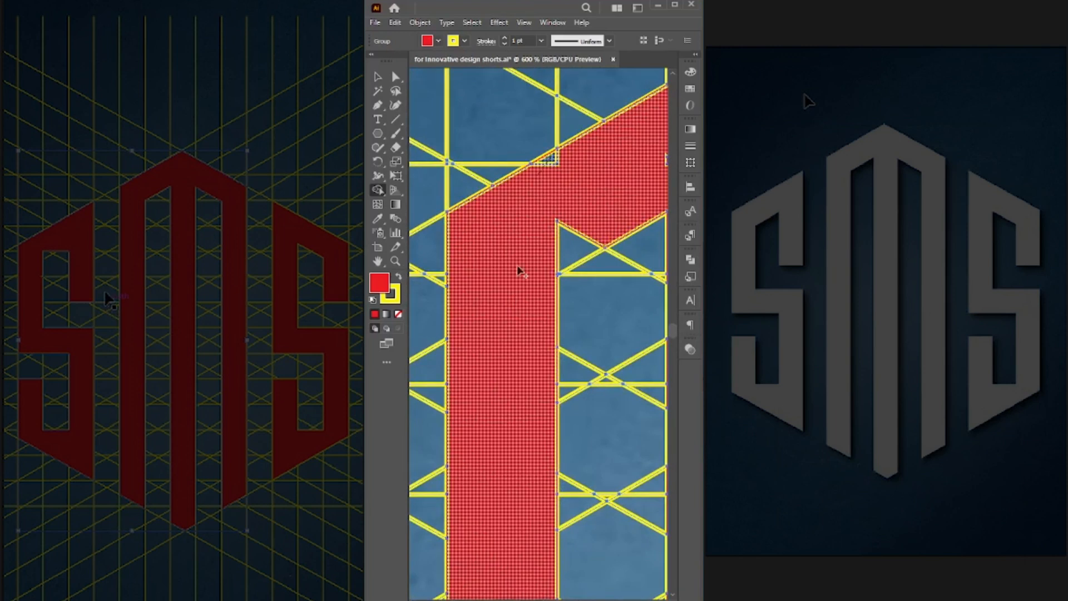
{"action": "left_click_drag", "start_coordinate": [505, 425], "coordinate": [512, 207]}
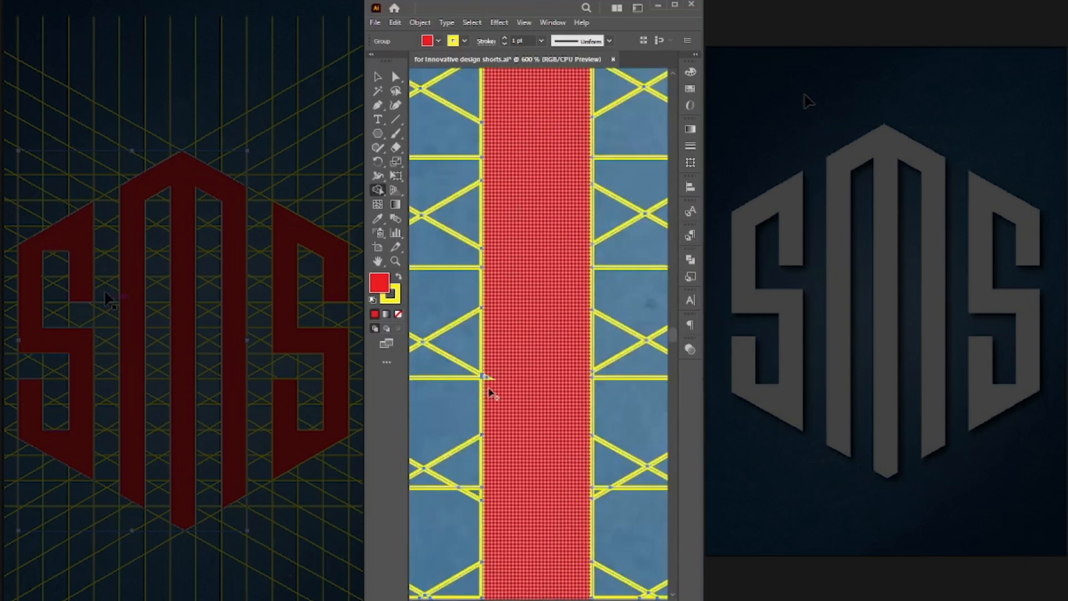
{"action": "left_click", "coordinate": [501, 412]}
{"action": "mouse_move", "coordinate": [492, 592]}
{"action": "left_mouse_down"}
{"action": "mouse_move", "coordinate": [515, 314]}
{"action": "mouse_move", "coordinate": [489, 149]}
{"action": "left_mouse_up"}
{"action": "left_click_drag", "start_coordinate": [569, 328], "coordinate": [564, 404]}
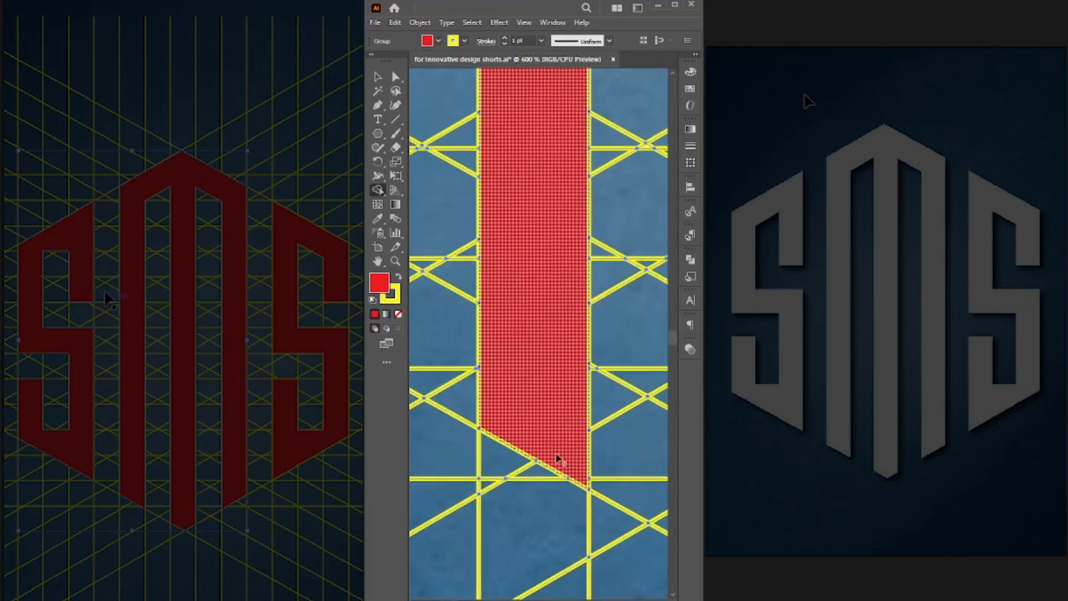
{"action": "left_click_drag", "start_coordinate": [547, 472], "coordinate": [560, 447]}
{"action": "mouse_move", "coordinate": [557, 322]}
{"action": "left_mouse_down"}
{"action": "mouse_move", "coordinate": [553, 351]}
{"action": "mouse_move", "coordinate": [558, 322]}
{"action": "left_mouse_up"}
Merge the leftover fragments at the M's peak and the top of its central stem
{"action": "key", "text": "ctrl+minus"}
{"action": "key", "text": "ctrl+minus"}
{"action": "key", "text": "ctrl+minus"}
{"action": "key", "text": "ctrl+minus"}
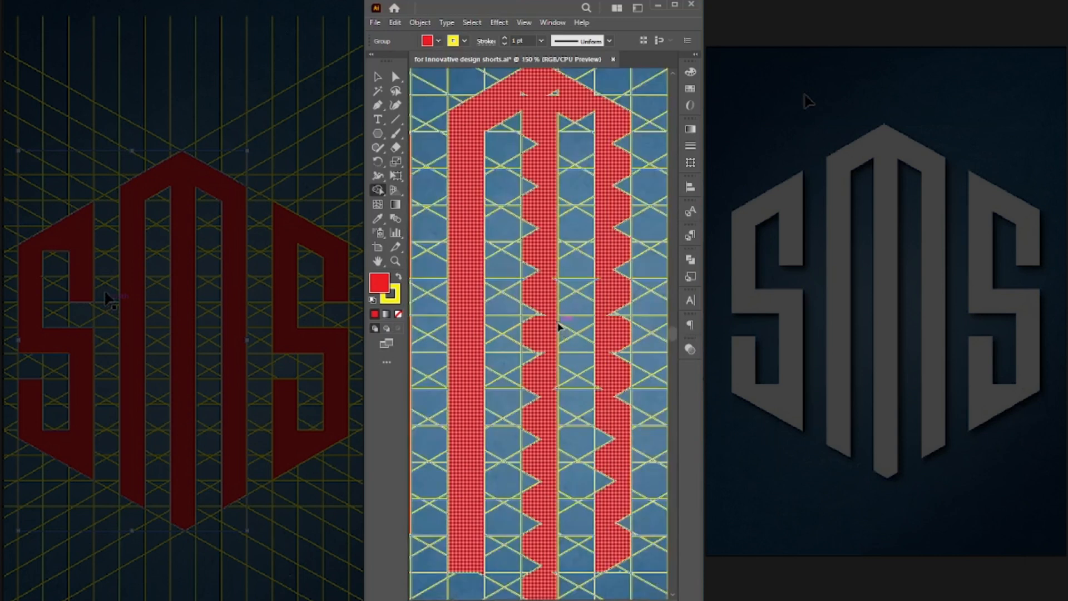
{"action": "left_click_drag", "start_coordinate": [533, 264], "coordinate": [530, 295]}
{"action": "key", "text": "ctrl+plus"}
{"action": "key", "text": "ctrl+plus"}
{"action": "key", "text": "ctrl+plus"}
{"action": "left_click_drag", "start_coordinate": [534, 183], "coordinate": [522, 491]}
{"action": "left_click_drag", "start_coordinate": [488, 168], "coordinate": [556, 162]}
{"action": "mouse_move", "coordinate": [506, 251]}
{"action": "left_mouse_down"}
{"action": "mouse_move", "coordinate": [520, 488]}
{"action": "mouse_move", "coordinate": [507, 517]}
{"action": "left_mouse_up"}
Merge the notches along both edges of the M's central stem down to its pointed foot
{"action": "mouse_move", "coordinate": [551, 355]}
{"action": "left_mouse_down"}
{"action": "mouse_move", "coordinate": [553, 255]}
{"action": "mouse_move", "coordinate": [578, 121]}
{"action": "left_mouse_up"}
{"action": "mouse_move", "coordinate": [520, 285]}
{"action": "left_mouse_down"}
{"action": "mouse_move", "coordinate": [529, 483]}
{"action": "mouse_move", "coordinate": [548, 351]}
{"action": "left_mouse_up"}
{"action": "left_click_drag", "start_coordinate": [542, 339], "coordinate": [537, 217]}
{"action": "left_click_drag", "start_coordinate": [517, 270], "coordinate": [527, 491]}
{"action": "left_click_drag", "start_coordinate": [522, 356], "coordinate": [514, 393]}
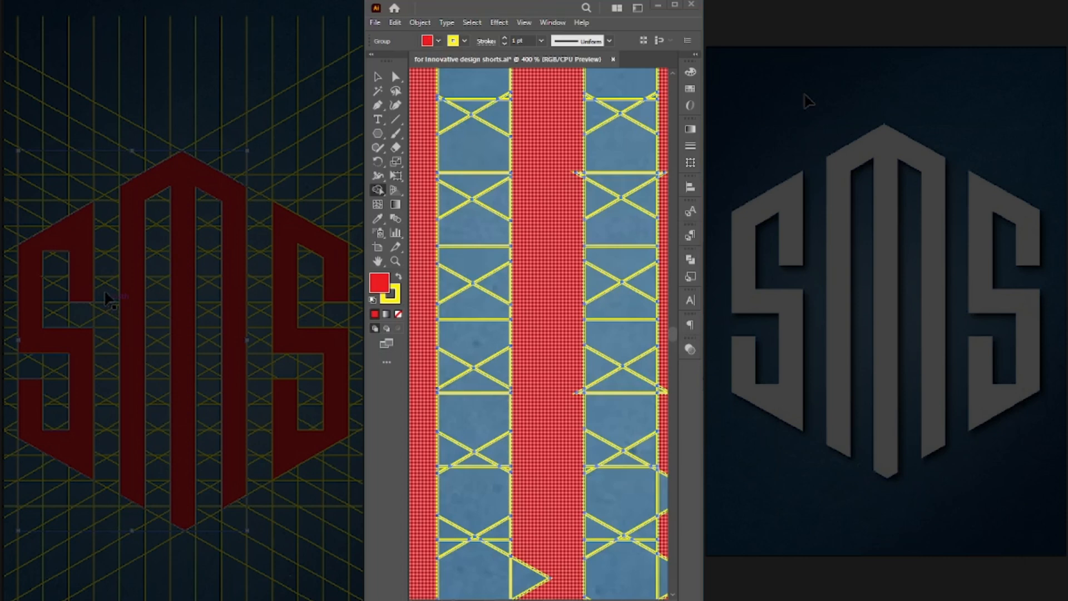
{"action": "left_click_drag", "start_coordinate": [578, 169], "coordinate": [575, 191]}
{"action": "mouse_move", "coordinate": [563, 351]}
{"action": "left_mouse_down"}
{"action": "mouse_move", "coordinate": [558, 225]}
{"action": "mouse_move", "coordinate": [577, 274]}
{"action": "left_mouse_up"}
{"action": "left_click_drag", "start_coordinate": [538, 340], "coordinate": [522, 577]}
{"action": "left_click_drag", "start_coordinate": [554, 466], "coordinate": [554, 172]}
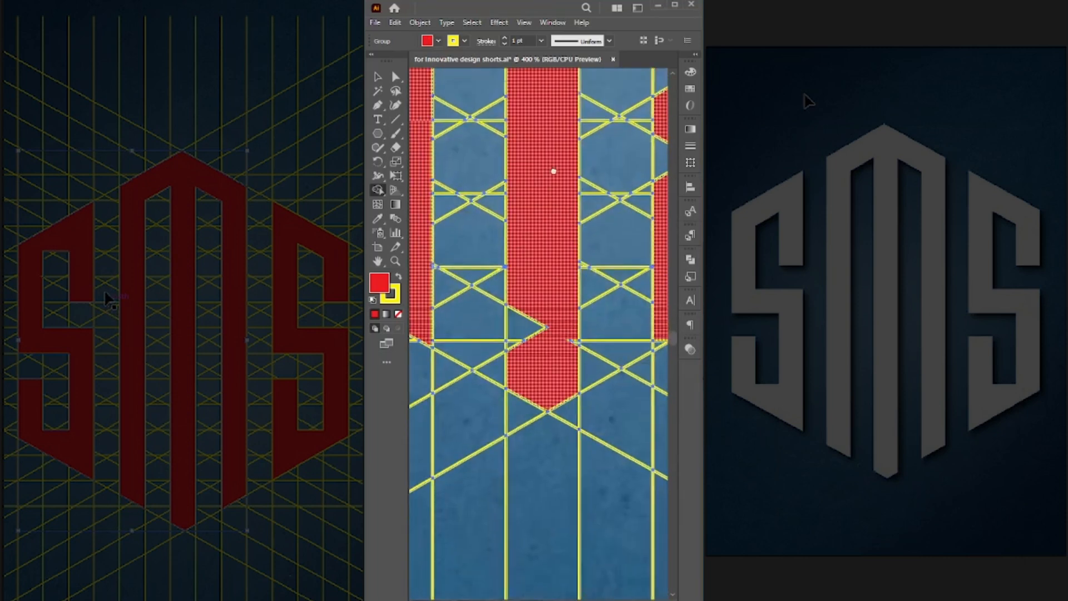
{"action": "left_click_drag", "start_coordinate": [516, 303], "coordinate": [573, 288]}
Merge the leftover fragments into the slanted foot and lower part of the M's right leg
{"action": "left_click_drag", "start_coordinate": [663, 294], "coordinate": [518, 338]}
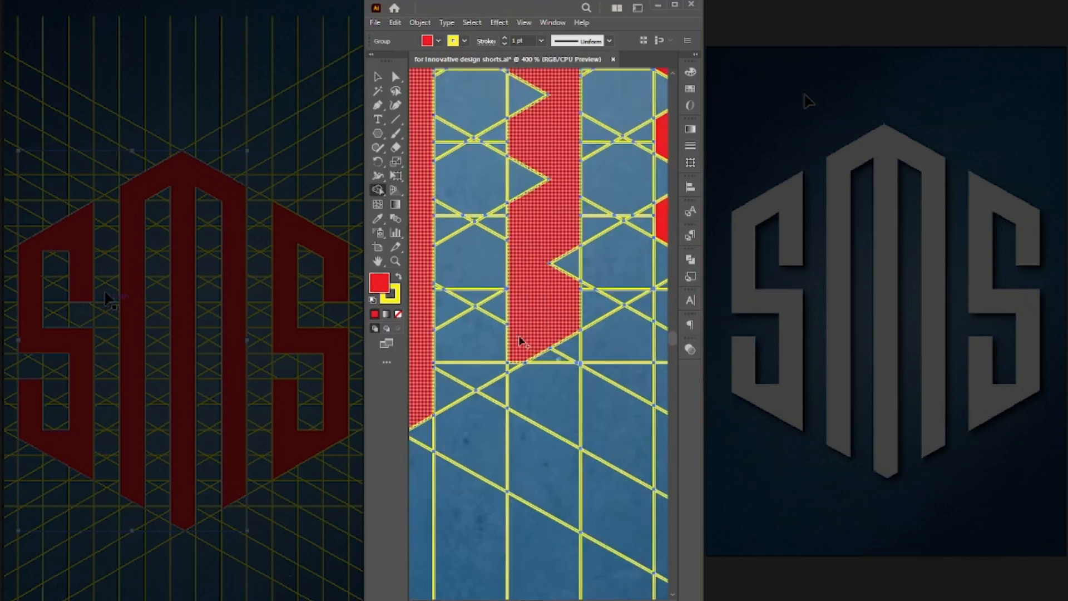
{"action": "left_click_drag", "start_coordinate": [519, 256], "coordinate": [519, 263]}
{"action": "left_click_drag", "start_coordinate": [520, 139], "coordinate": [517, 340]}
{"action": "mouse_move", "coordinate": [517, 206]}
{"action": "left_mouse_down"}
{"action": "mouse_move", "coordinate": [517, 332]}
{"action": "mouse_move", "coordinate": [537, 205]}
{"action": "left_mouse_up"}
{"action": "left_click_drag", "start_coordinate": [561, 259], "coordinate": [553, 425]}
{"action": "left_click_drag", "start_coordinate": [558, 287], "coordinate": [542, 303]}
{"action": "left_click_drag", "start_coordinate": [538, 214], "coordinate": [559, 255]}
Merge the remaining notches along the upper part of the M's right leg up to its shoulder
{"action": "left_click_drag", "start_coordinate": [552, 198], "coordinate": [551, 407]}
{"action": "left_click_drag", "start_coordinate": [506, 356], "coordinate": [517, 348]}
{"action": "left_click_drag", "start_coordinate": [553, 143], "coordinate": [552, 365]}
{"action": "left_click_drag", "start_coordinate": [550, 288], "coordinate": [545, 305]}
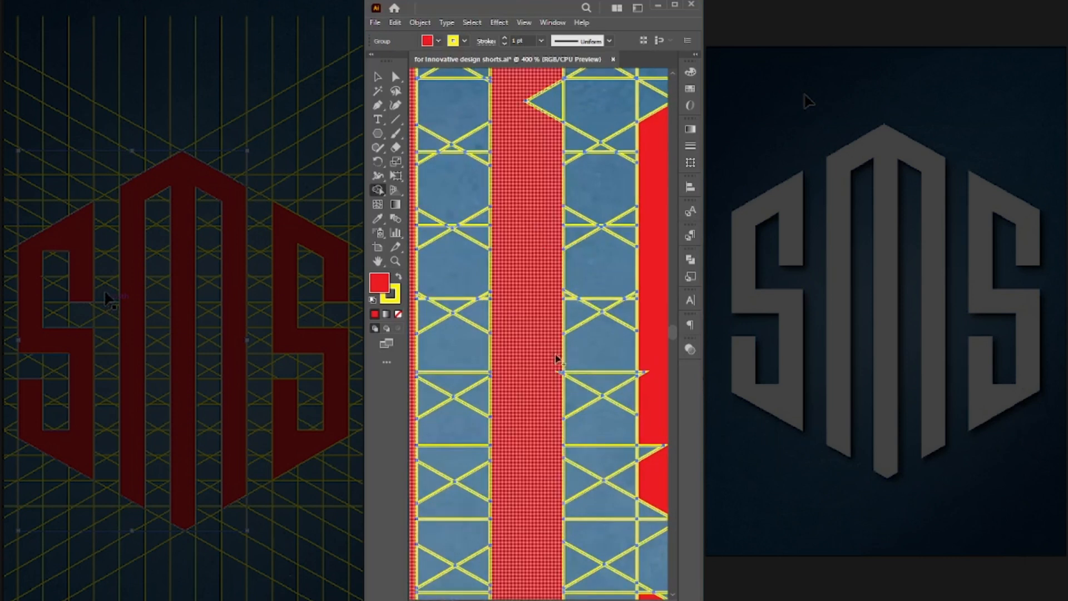
{"action": "key", "text": "ctrl+plus"}
{"action": "left_click_drag", "start_coordinate": [545, 258], "coordinate": [492, 445]}
{"action": "left_click_drag", "start_coordinate": [512, 83], "coordinate": [495, 211]}
{"action": "left_click_drag", "start_coordinate": [587, 320], "coordinate": [591, 133]}
{"action": "left_click_drag", "start_coordinate": [523, 495], "coordinate": [531, 173]}
{"action": "left_click_drag", "start_coordinate": [509, 495], "coordinate": [518, 173]}
{"action": "left_click_drag", "start_coordinate": [490, 590], "coordinate": [498, 378]}
Inspect the edges and feet of the M's legs for unmerged grid fragments
{"action": "key", "text": "ctrl+minus"}
{"action": "key", "text": "ctrl+minus"}
{"action": "key", "text": "ctrl+minus"}
{"action": "key", "text": "ctrl+minus"}
{"action": "left_click_drag", "start_coordinate": [598, 322], "coordinate": [515, 314]}
{"action": "key", "text": "ctrl+plus"}
{"action": "key", "text": "ctrl+plus"}
{"action": "left_click_drag", "start_coordinate": [535, 592], "coordinate": [503, 423]}
{"action": "left_click_drag", "start_coordinate": [601, 78], "coordinate": [599, 226]}
{"action": "left_click_drag", "start_coordinate": [513, 238], "coordinate": [497, 59]}
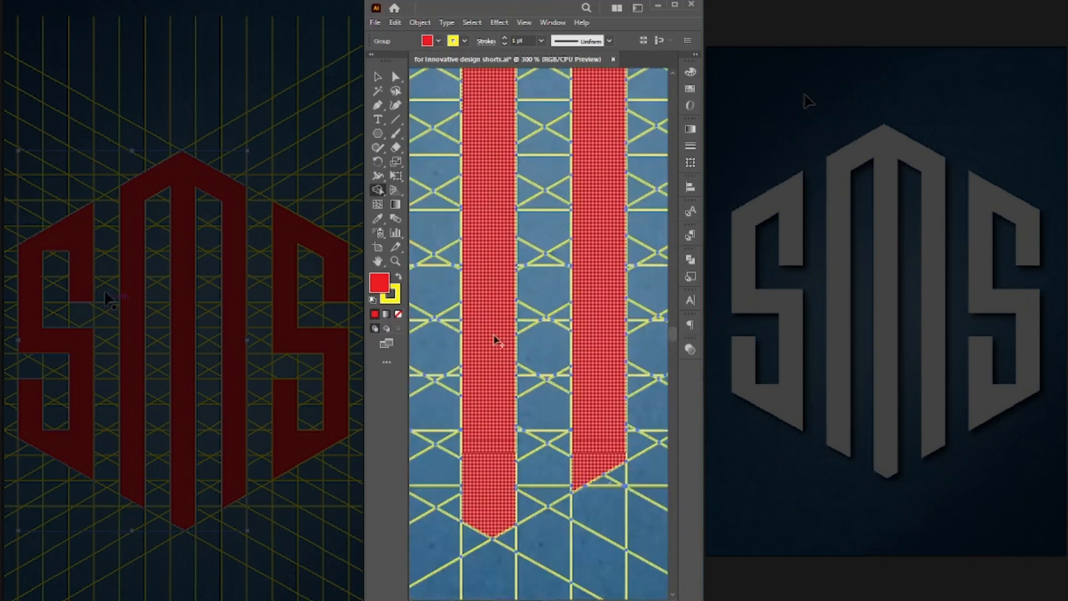
{"action": "key", "text": "ctrl+minus"}
{"action": "left_click_drag", "start_coordinate": [618, 298], "coordinate": [492, 398]}
{"action": "key", "text": "ctrl+plus"}
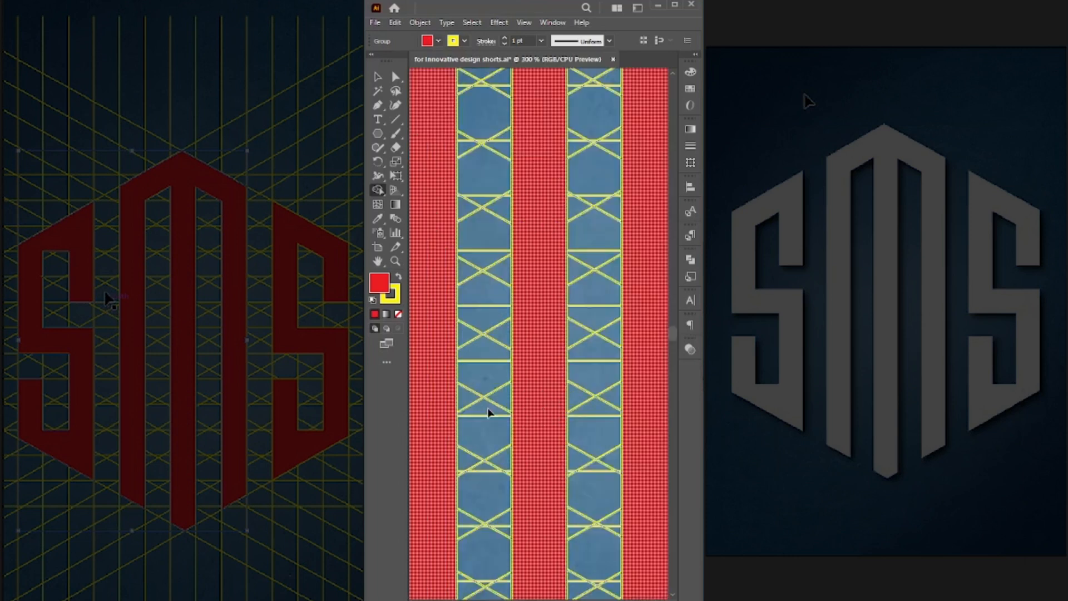
{"action": "left_click_drag", "start_coordinate": [560, 153], "coordinate": [539, 432]}
{"action": "left_click_drag", "start_coordinate": [509, 590], "coordinate": [412, 256]}
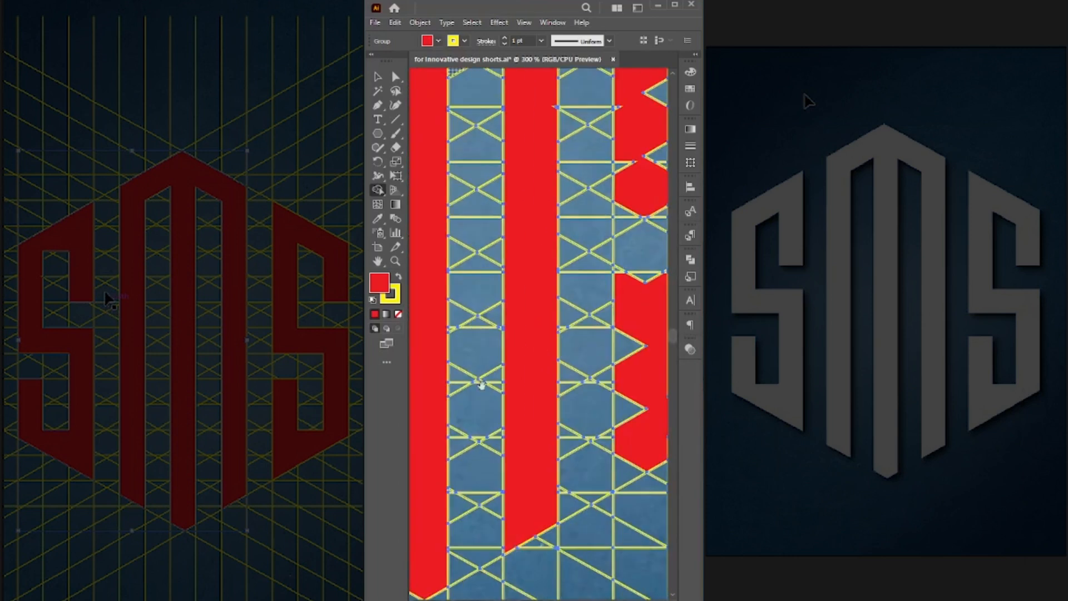
Merge the leftover grid fragments along the upper spine of the right-hand S down to its middle bar
{"action": "left_click_drag", "start_coordinate": [545, 101], "coordinate": [526, 338]}
{"action": "mouse_move", "coordinate": [526, 137]}
{"action": "left_mouse_down"}
{"action": "mouse_move", "coordinate": [511, 210]}
{"action": "mouse_move", "coordinate": [530, 197]}
{"action": "mouse_move", "coordinate": [645, 337]}
{"action": "left_mouse_up"}
{"action": "mouse_move", "coordinate": [587, 264]}
{"action": "left_mouse_down"}
{"action": "mouse_move", "coordinate": [625, 306]}
{"action": "mouse_move", "coordinate": [597, 287]}
{"action": "left_mouse_up"}
{"action": "mouse_move", "coordinate": [614, 335]}
{"action": "left_mouse_down"}
{"action": "mouse_move", "coordinate": [622, 278]}
{"action": "mouse_move", "coordinate": [500, 247]}
{"action": "mouse_move", "coordinate": [494, 229]}
{"action": "left_mouse_up"}
{"action": "left_click_drag", "start_coordinate": [584, 188], "coordinate": [613, 251]}
{"action": "mouse_move", "coordinate": [622, 272]}
{"action": "left_mouse_down"}
{"action": "mouse_move", "coordinate": [594, 202]}
{"action": "mouse_move", "coordinate": [589, 396]}
{"action": "left_mouse_up"}
{"action": "mouse_move", "coordinate": [550, 307]}
{"action": "left_mouse_down"}
{"action": "mouse_move", "coordinate": [559, 384]}
{"action": "mouse_move", "coordinate": [546, 338]}
{"action": "mouse_move", "coordinate": [584, 371]}
{"action": "mouse_move", "coordinate": [525, 374]}
{"action": "left_mouse_up"}
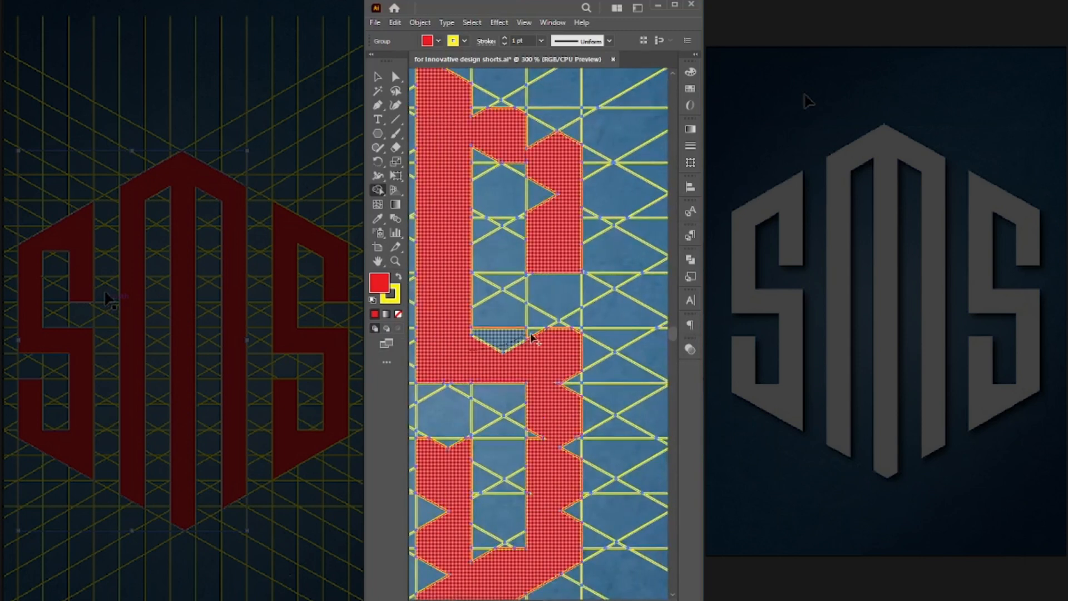
Merge the remaining notches in the right-hand S's middle bar, lower stem and bottom hook
{"action": "left_click_drag", "start_coordinate": [571, 345], "coordinate": [572, 381]}
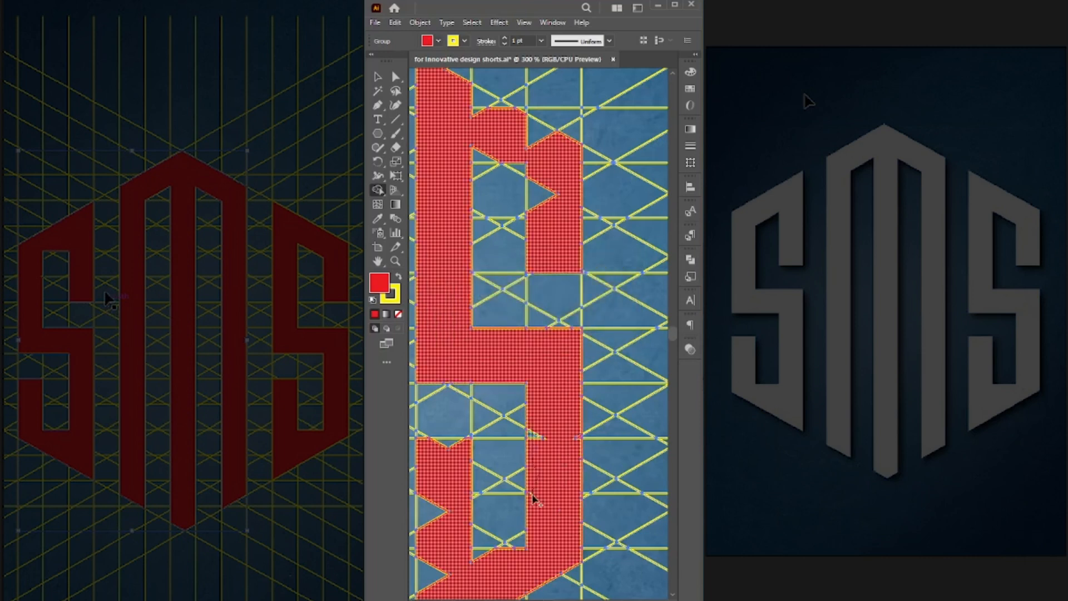
{"action": "left_click_drag", "start_coordinate": [516, 548], "coordinate": [580, 400]}
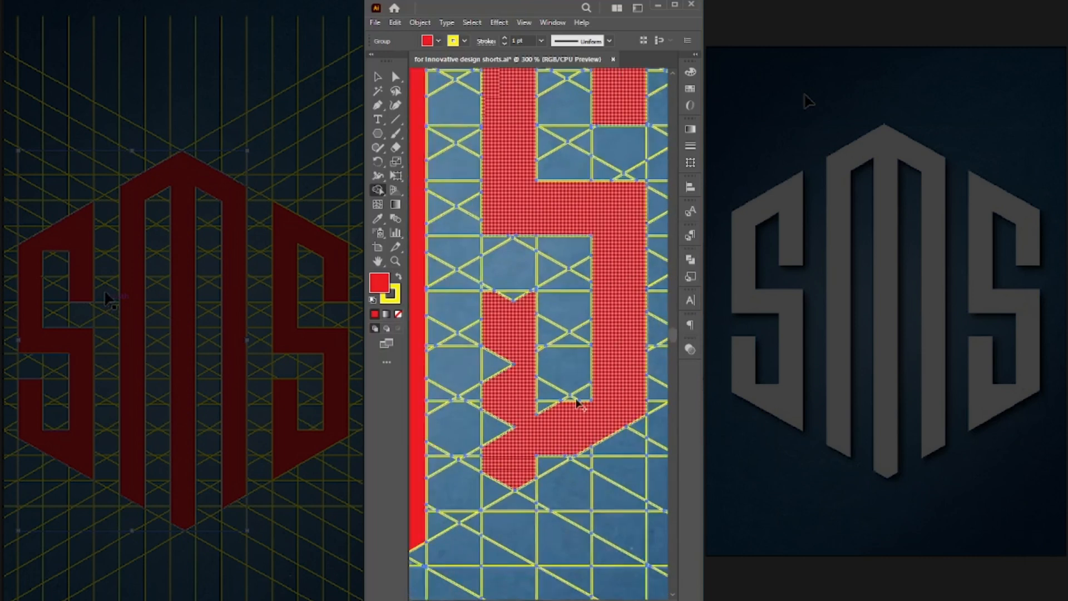
{"action": "left_click_drag", "start_coordinate": [498, 442], "coordinate": [504, 356]}
{"action": "left_click_drag", "start_coordinate": [494, 304], "coordinate": [513, 295]}
{"action": "left_click_drag", "start_coordinate": [527, 426], "coordinate": [545, 405]}
{"action": "mouse_move", "coordinate": [511, 457]}
{"action": "left_mouse_down"}
{"action": "mouse_move", "coordinate": [576, 363]}
{"action": "mouse_move", "coordinate": [556, 393]}
{"action": "left_mouse_up"}
Merge the remaining fragments in the slanted top and upper arm of the right-hand S
{"action": "left_click_drag", "start_coordinate": [596, 359], "coordinate": [508, 529]}
{"action": "mouse_move", "coordinate": [568, 189]}
{"action": "left_mouse_down"}
{"action": "mouse_move", "coordinate": [548, 423]}
{"action": "mouse_move", "coordinate": [559, 356]}
{"action": "left_mouse_up"}
{"action": "mouse_move", "coordinate": [570, 318]}
{"action": "left_mouse_down"}
{"action": "mouse_move", "coordinate": [559, 295]}
{"action": "mouse_move", "coordinate": [501, 260]}
{"action": "left_mouse_up"}
{"action": "left_click_drag", "start_coordinate": [557, 317], "coordinate": [563, 185]}
{"action": "left_click_drag", "start_coordinate": [587, 444], "coordinate": [610, 286]}
{"action": "key", "text": "ctrl+minus"}
{"action": "key", "text": "ctrl+minus"}
{"action": "key", "text": "ctrl+minus"}
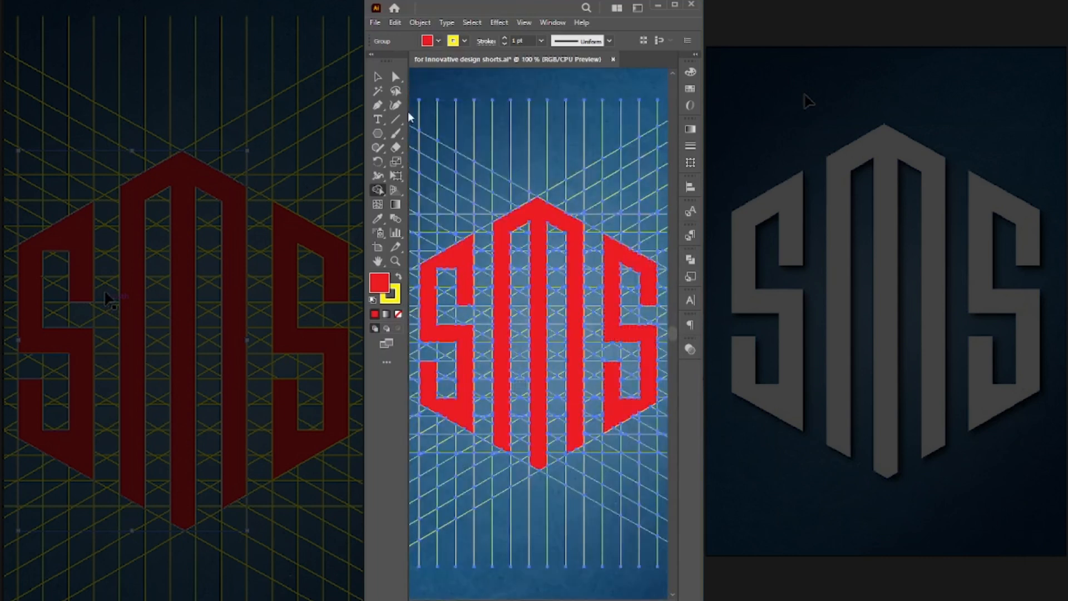
Ungroup the grid lines and letter shapes, then deselect everything
{"action": "left_click", "coordinate": [378, 78]}
{"action": "left_click", "coordinate": [527, 184]}
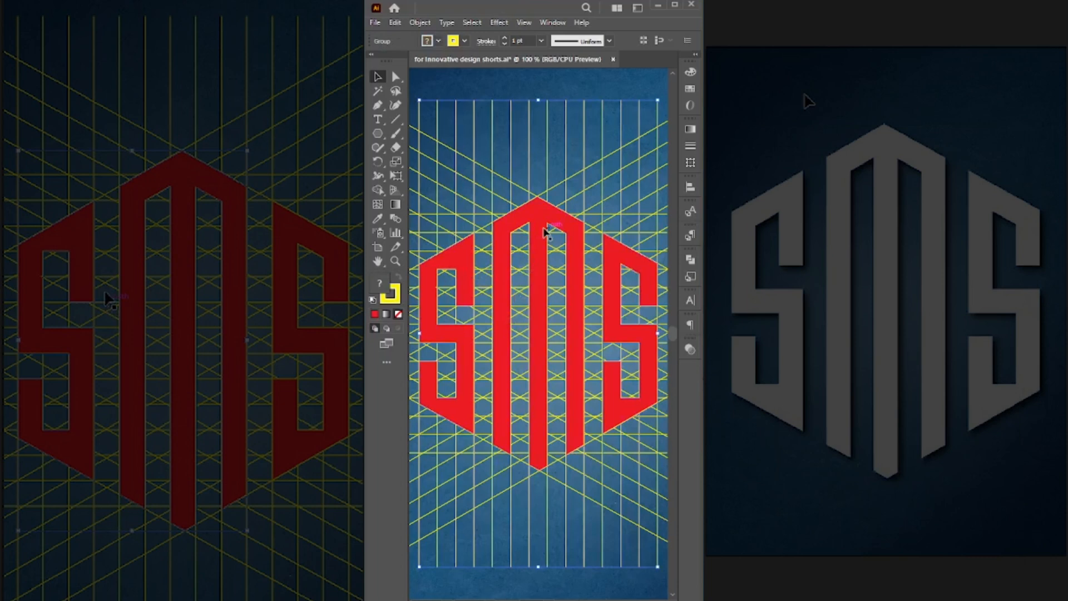
{"action": "left_click_drag", "start_coordinate": [466, 112], "coordinate": [606, 426]}
{"action": "right_click", "coordinate": [552, 352]}
{"action": "left_click", "coordinate": [566, 238]}
{"action": "left_click", "coordinate": [556, 240]}
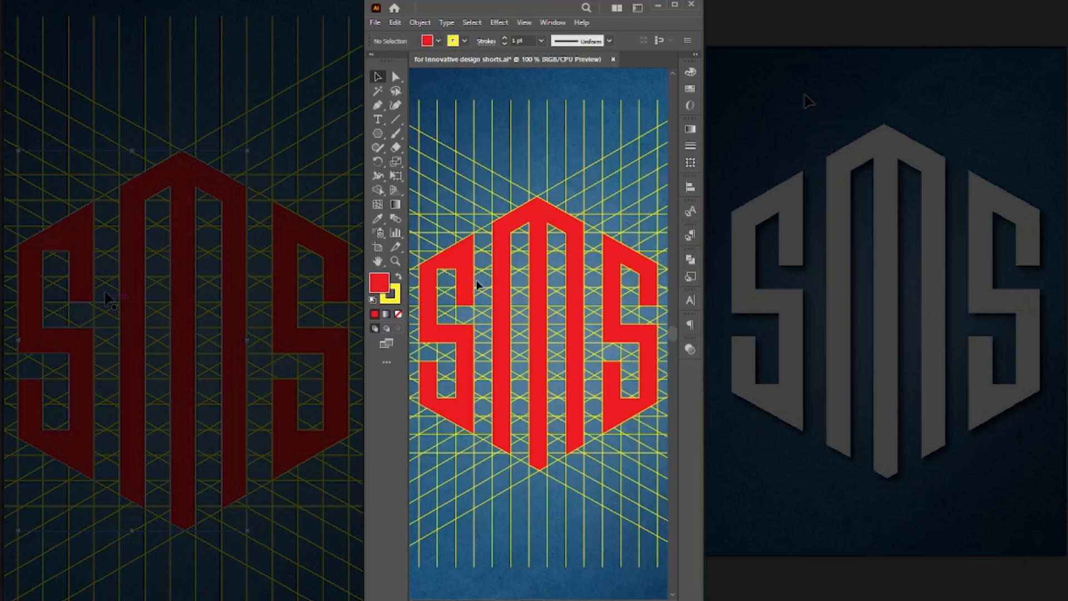
Merge the leftover fragments around the upper opening of the left-hand S with Shape Builder
{"action": "left_click_drag", "start_coordinate": [428, 249], "coordinate": [498, 328]}
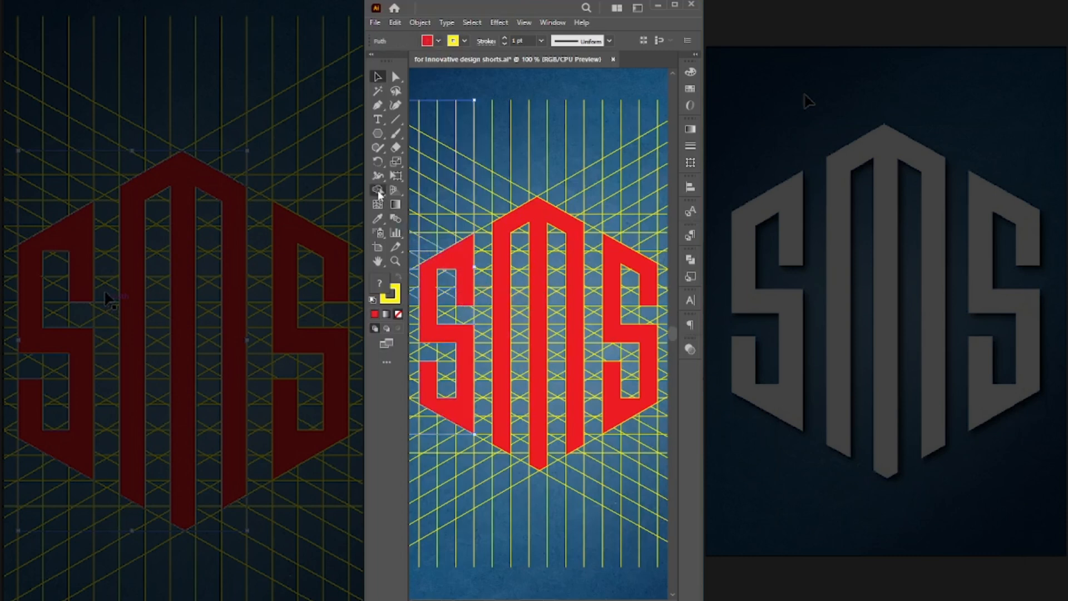
{"action": "key", "text": "ctrl+plus"}
{"action": "key", "text": "ctrl+plus"}
{"action": "mouse_move", "coordinate": [537, 426]}
{"action": "left_mouse_down"}
{"action": "mouse_move", "coordinate": [484, 396]}
{"action": "mouse_move", "coordinate": [454, 394]}
{"action": "left_mouse_up"}
{"action": "left_click_drag", "start_coordinate": [508, 312], "coordinate": [526, 301]}
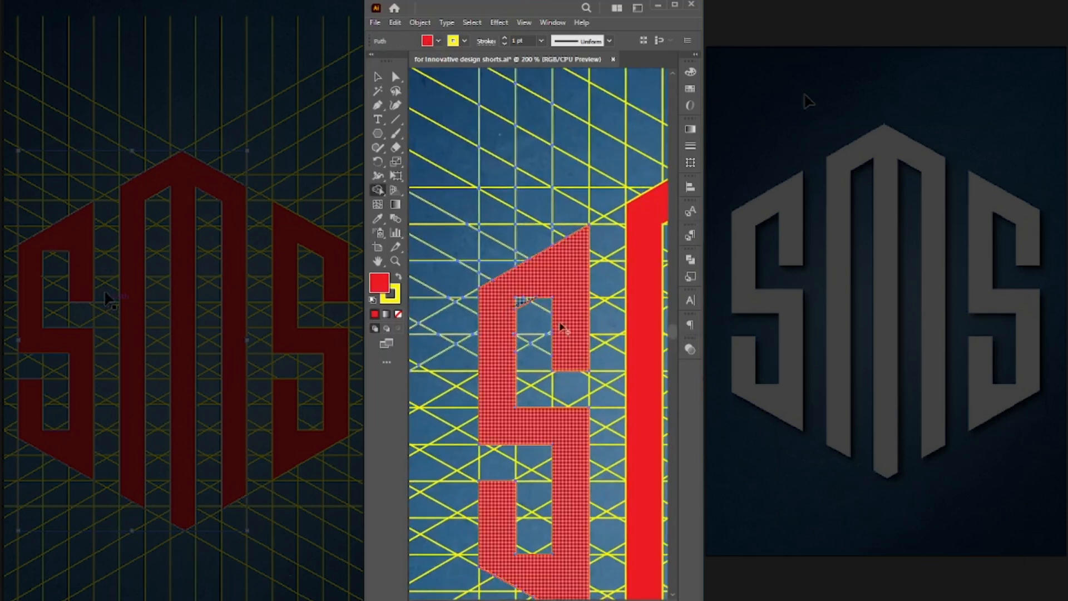
{"action": "left_click_drag", "start_coordinate": [562, 347], "coordinate": [508, 367]}
{"action": "key", "text": "ctrl+minus"}
{"action": "key", "text": "ctrl+minus"}
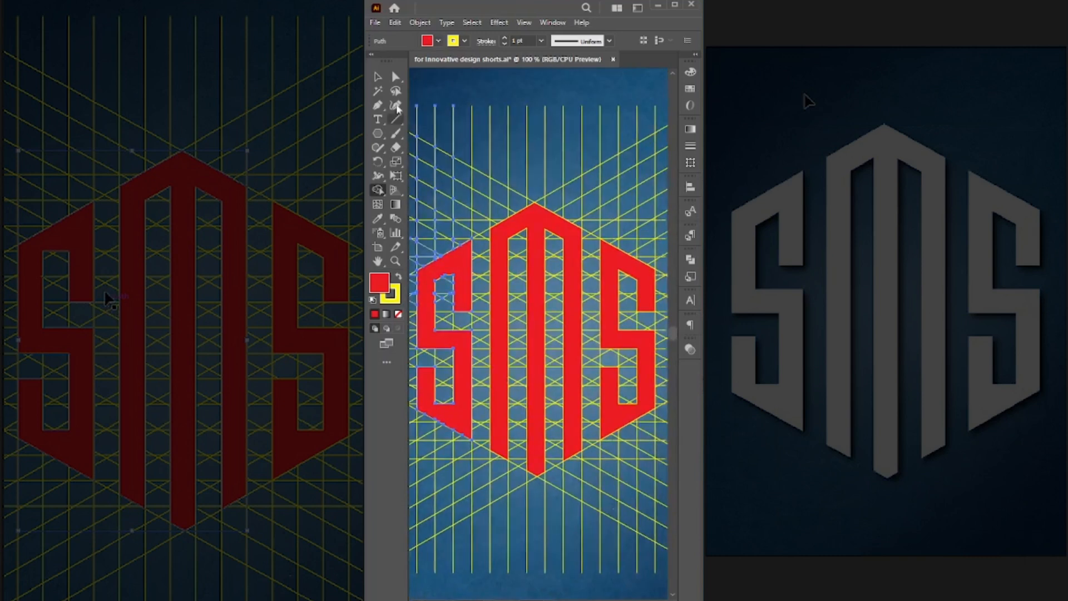
Cut the three red letters, delete the whole construction grid and paste the letters back onto the artboard
{"action": "key", "text": "ctrl+x"}
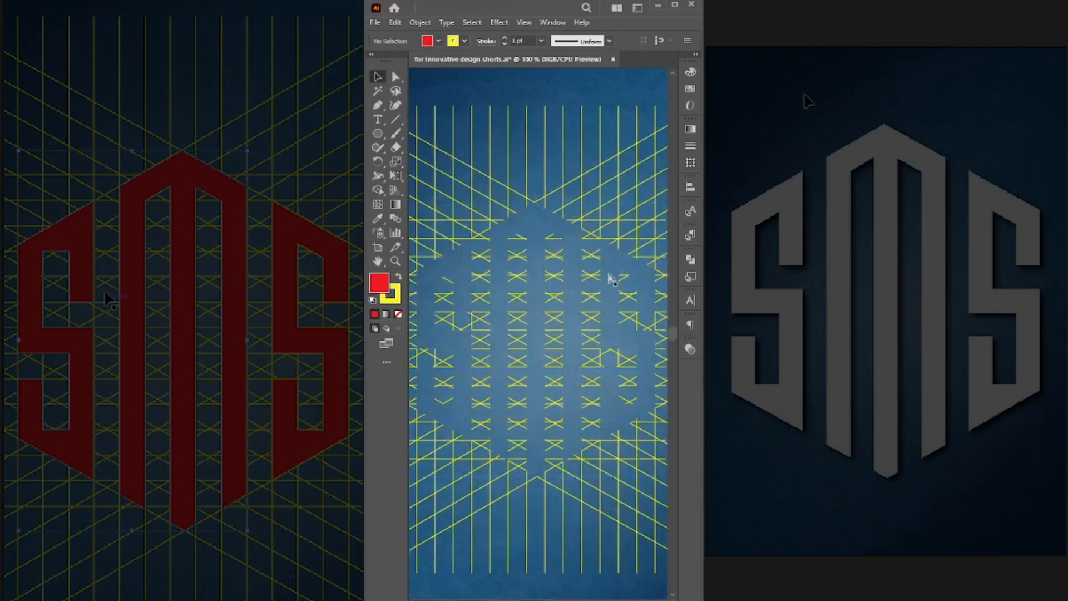
{"action": "key", "text": "ctrl+minus"}
{"action": "key", "text": "ctrl+minus"}
{"action": "left_click_drag", "start_coordinate": [463, 203], "coordinate": [606, 465]}
{"action": "key", "text": "Delete"}
{"action": "key", "text": "ctrl+0"}
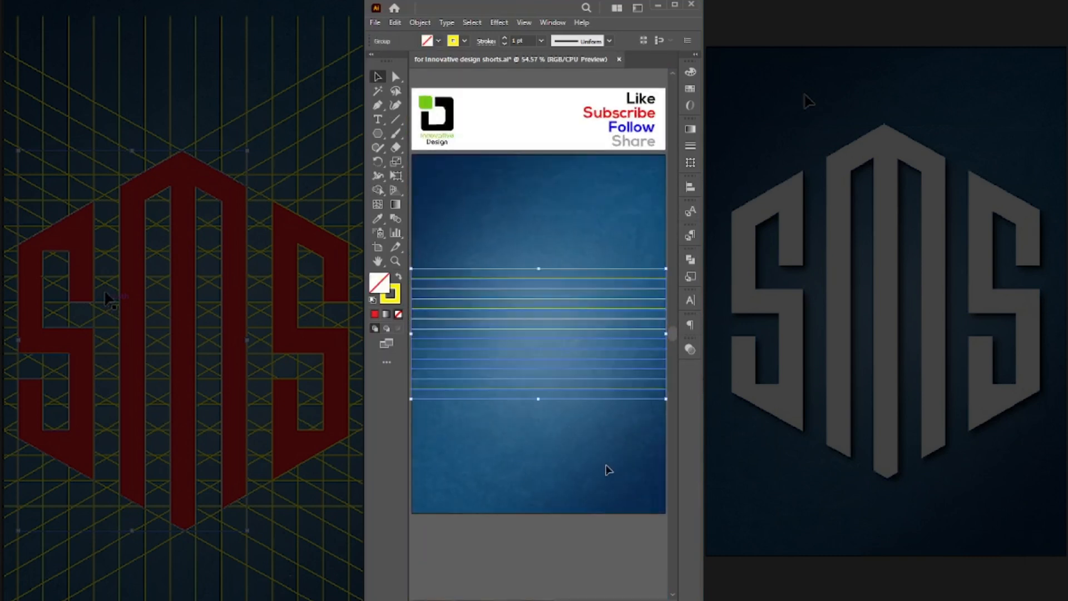
{"action": "key", "text": "ctrl+v"}
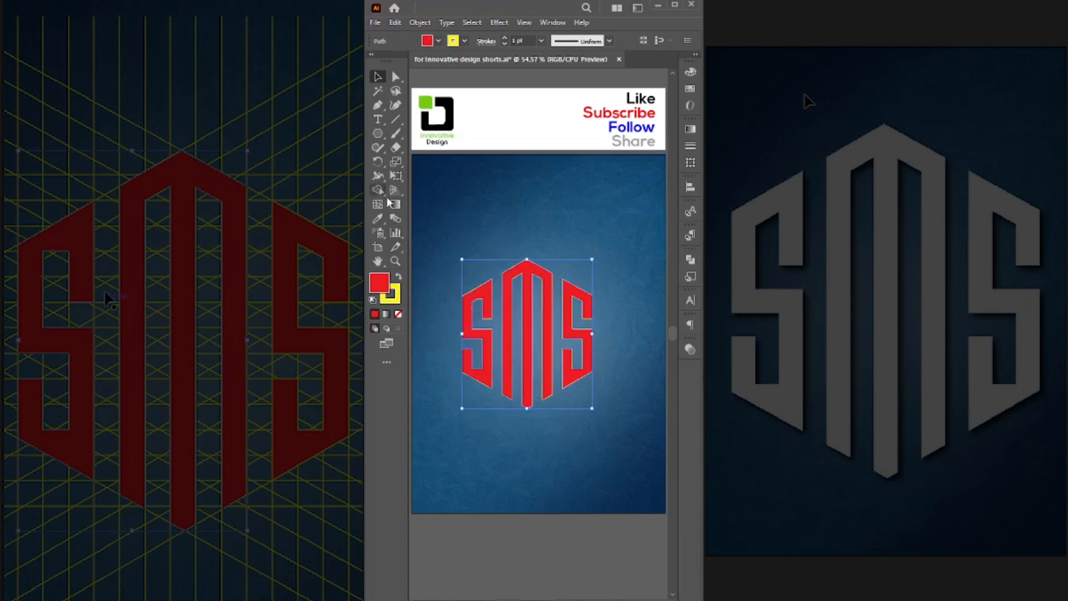
Remove the letters' yellow stroke and raise the inner top corner of the left-hand S's upper opening into a slanted point
{"action": "left_click", "coordinate": [422, 252]}
{"action": "key", "text": "z"}
{"action": "left_click_drag", "start_coordinate": [476, 292], "coordinate": [577, 363]}
{"action": "key", "text": "a"}
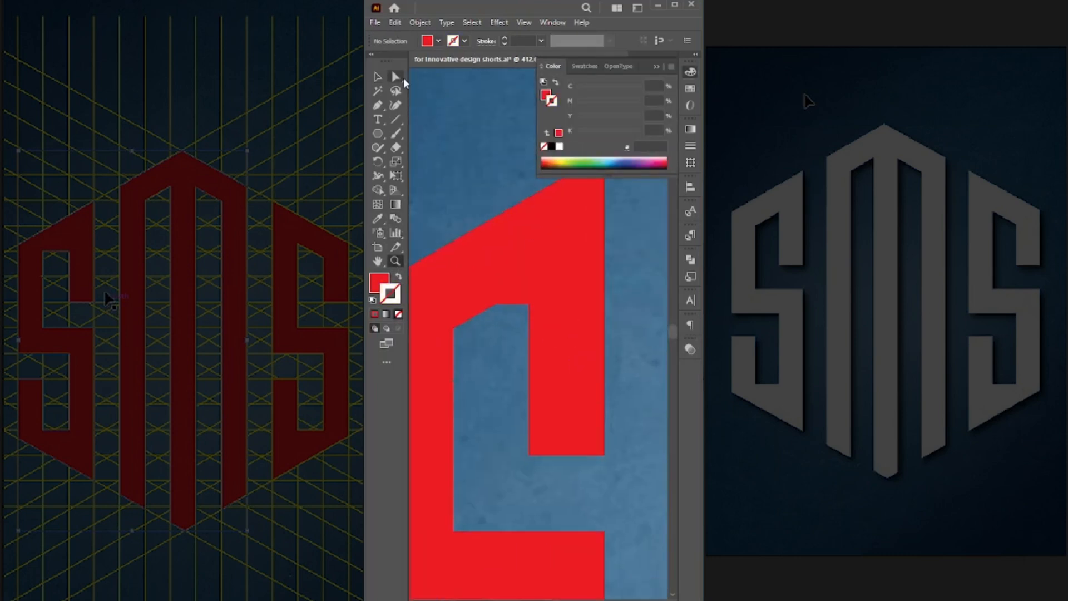
{"action": "left_click_drag", "start_coordinate": [529, 304], "coordinate": [532, 282]}
{"action": "left_click", "coordinate": [507, 369]}
{"action": "key", "text": "ctrl+0"}
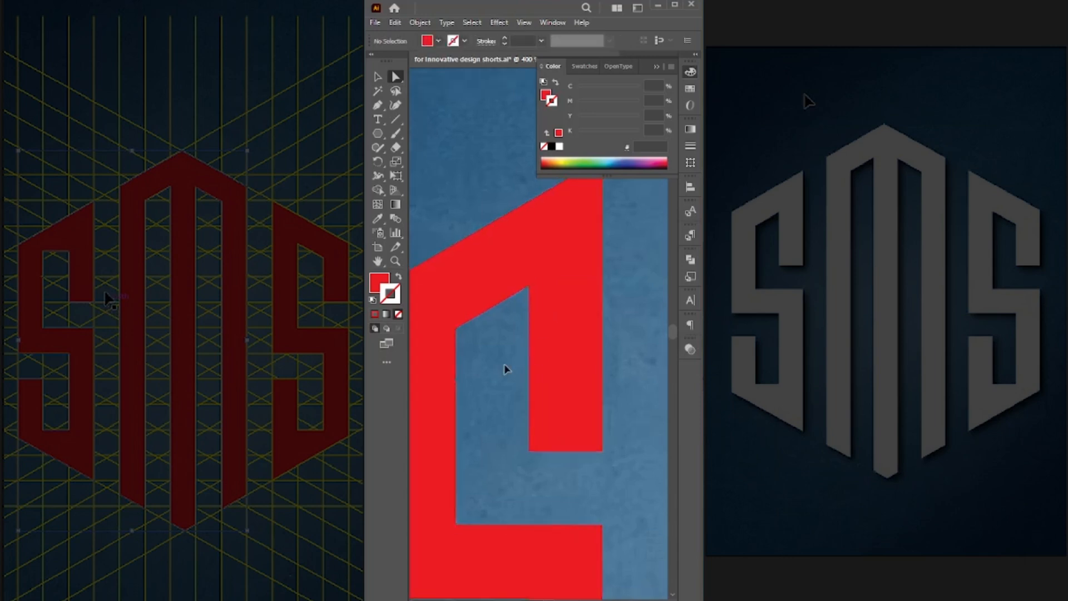
{"action": "left_click", "coordinate": [656, 66]}
{"action": "left_click_drag", "start_coordinate": [568, 216], "coordinate": [597, 215]}
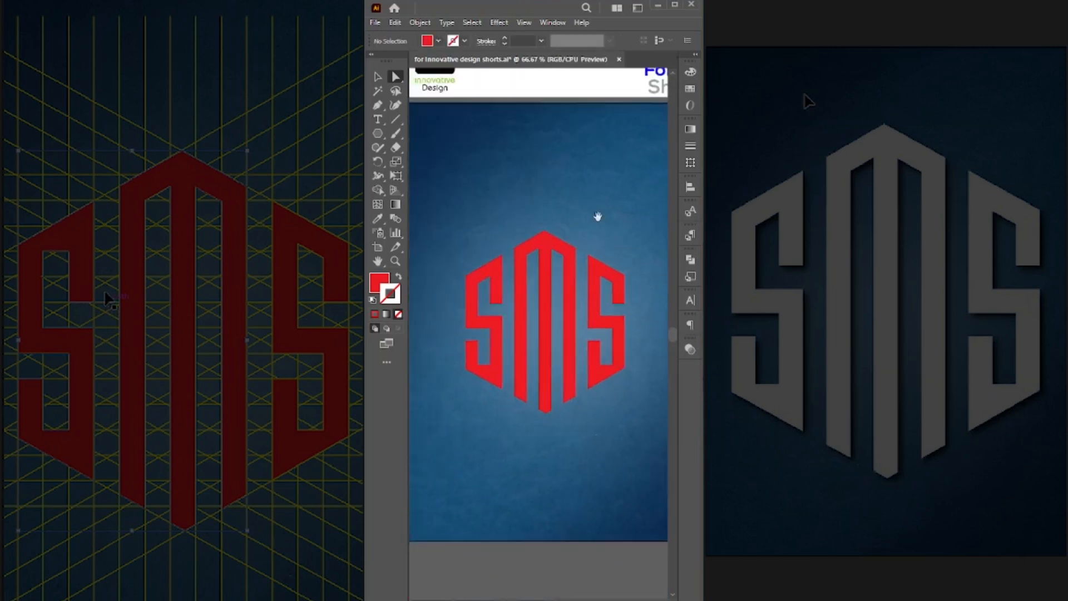
Re-paste the three letters at the artboard's centre as one group and enlarge it proportionally to nearly the artboard's width
{"action": "key", "text": "ctrl+0"}
{"action": "key", "text": "v"}
{"action": "left_click_drag", "start_coordinate": [453, 231], "coordinate": [619, 419]}
{"action": "key", "text": "ctrl+x"}
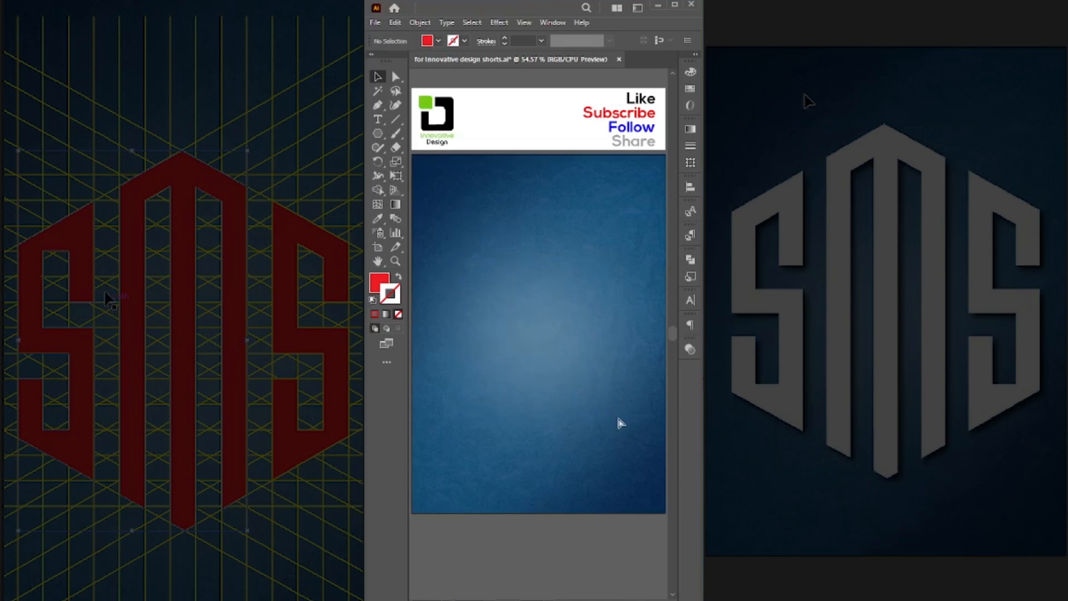
{"action": "key", "text": "ctrl+v"}
{"action": "key", "text": "ctrl+g"}
{"action": "left_click_drag", "start_coordinate": [538, 259], "coordinate": [539, 209]}
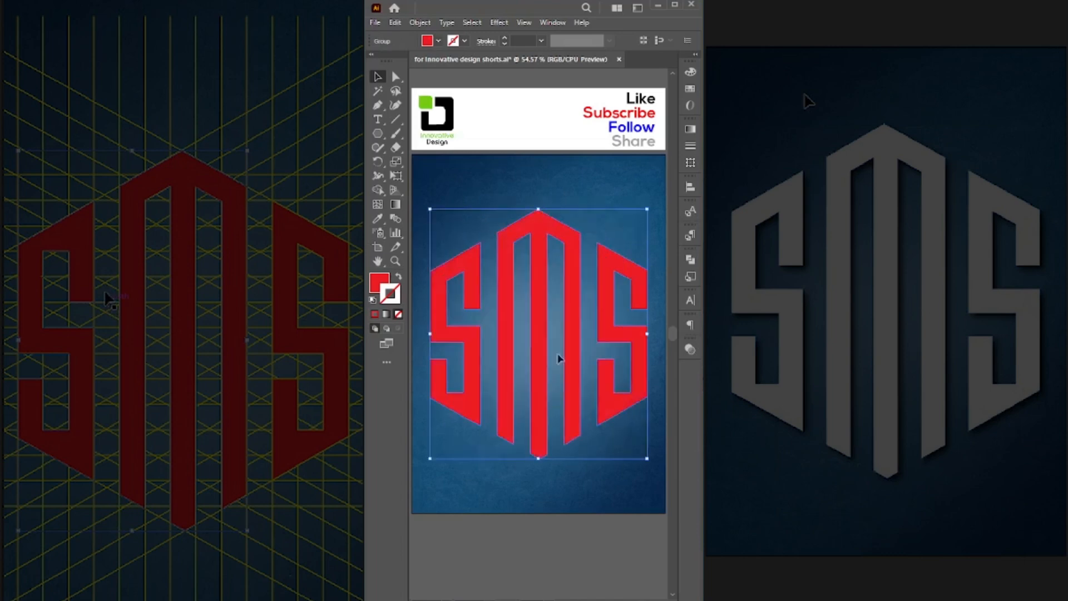
Fill the grouped SMS letters with white
{"action": "left_click", "coordinate": [689, 72]}
{"action": "left_click", "coordinate": [559, 147]}
{"action": "left_click", "coordinate": [657, 67]}
Apply a Drop Shadow effect to the white SMS logo and deselect it
{"action": "left_click", "coordinate": [499, 22]}
{"action": "mouse_move", "coordinate": [590, 158]}
{"action": "left_click", "coordinate": [648, 157]}
{"action": "left_click", "coordinate": [551, 527]}
{"action": "left_click", "coordinate": [485, 232]}
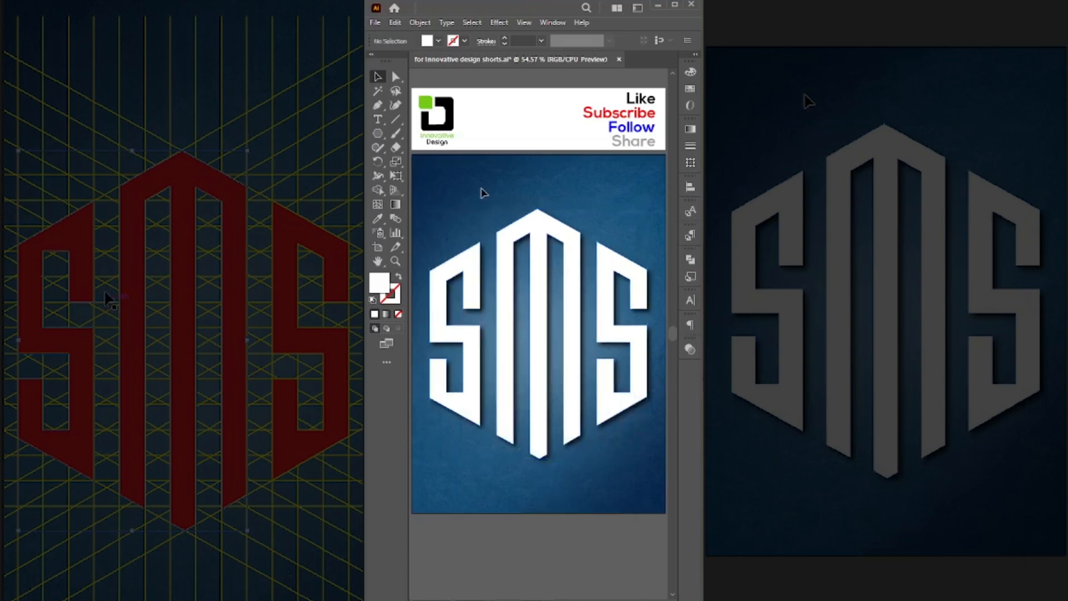